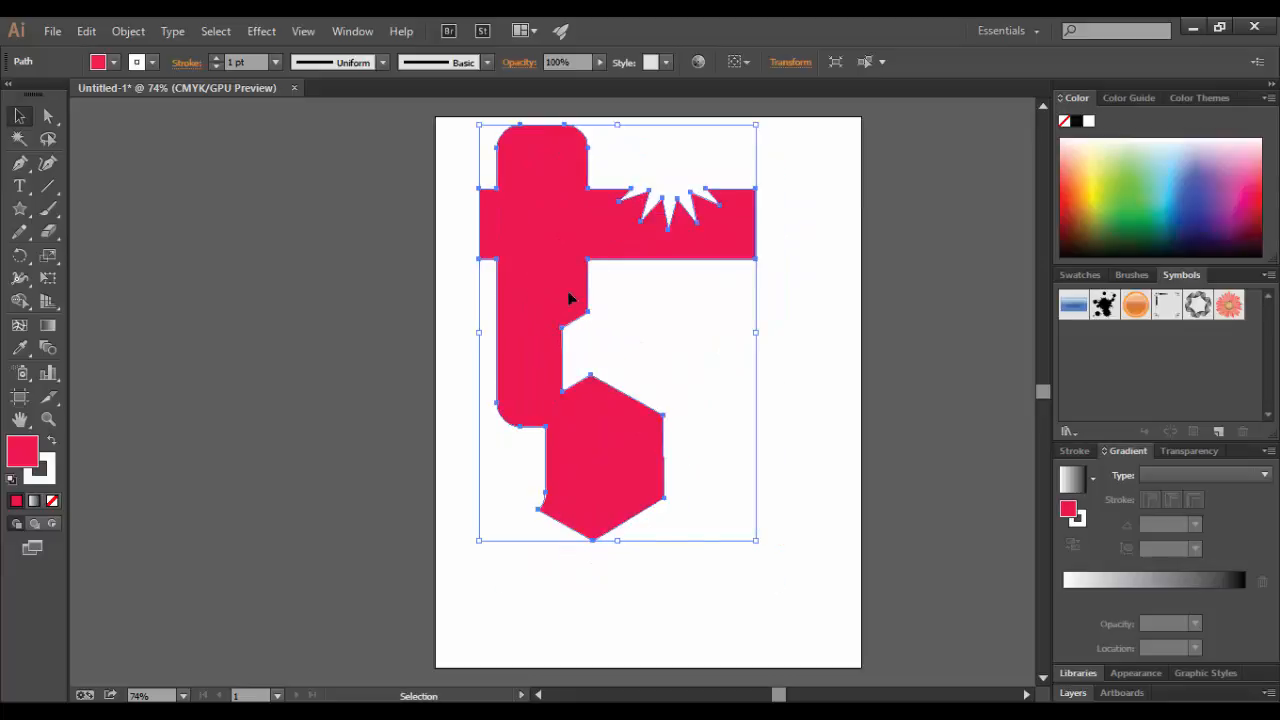
- Move the pink combined shape off the artboard onto the empty canvas to its left and deselect it
left_click(483, 444)
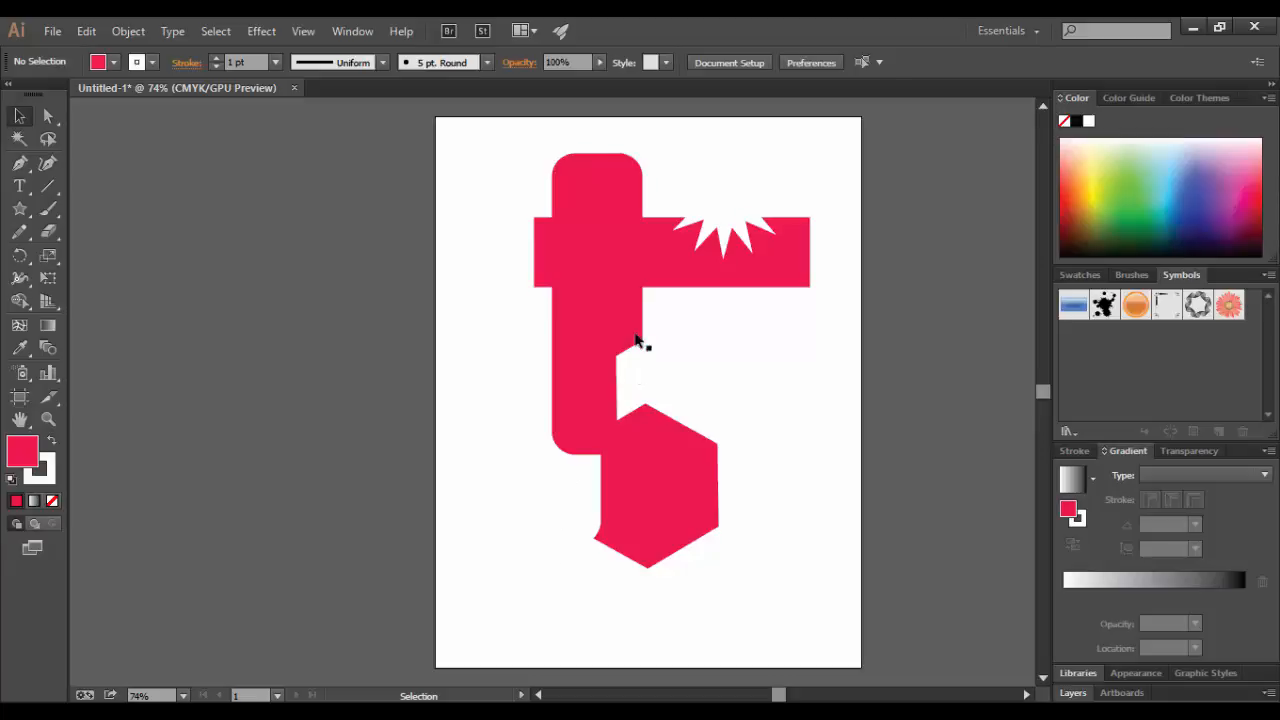
left_click_drag(568, 281, 185, 286)
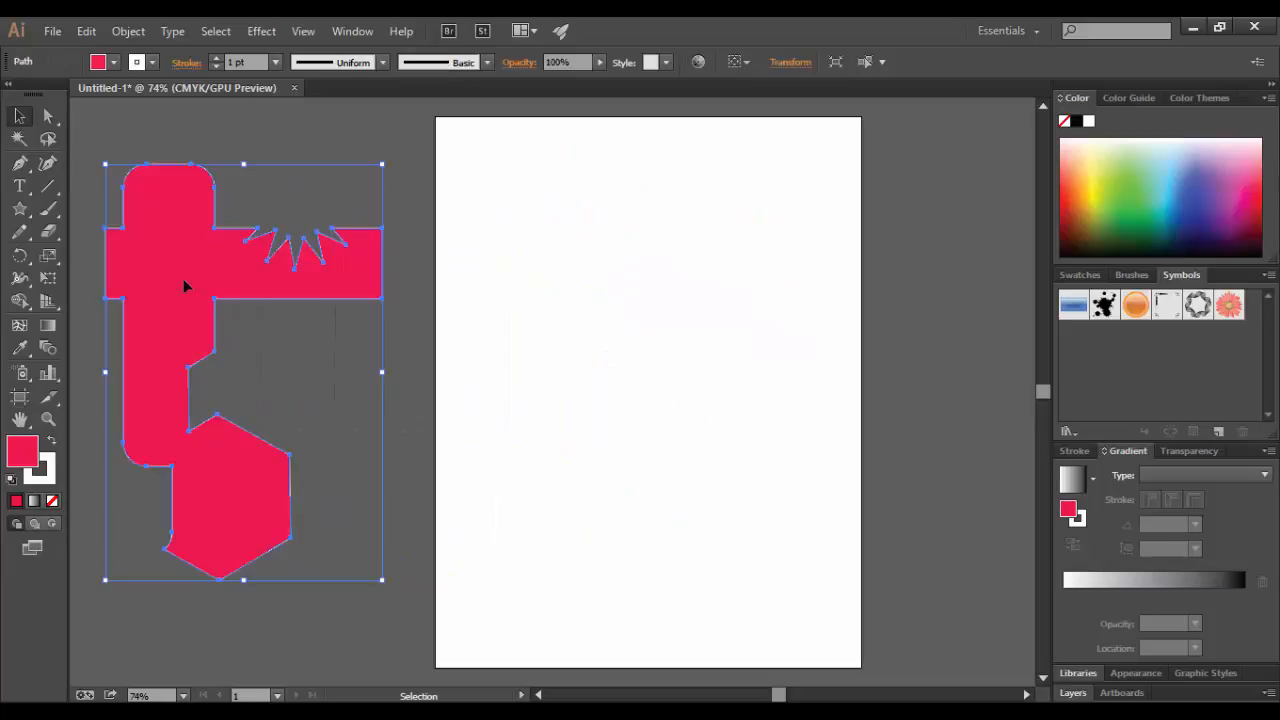
left_click(334, 366)
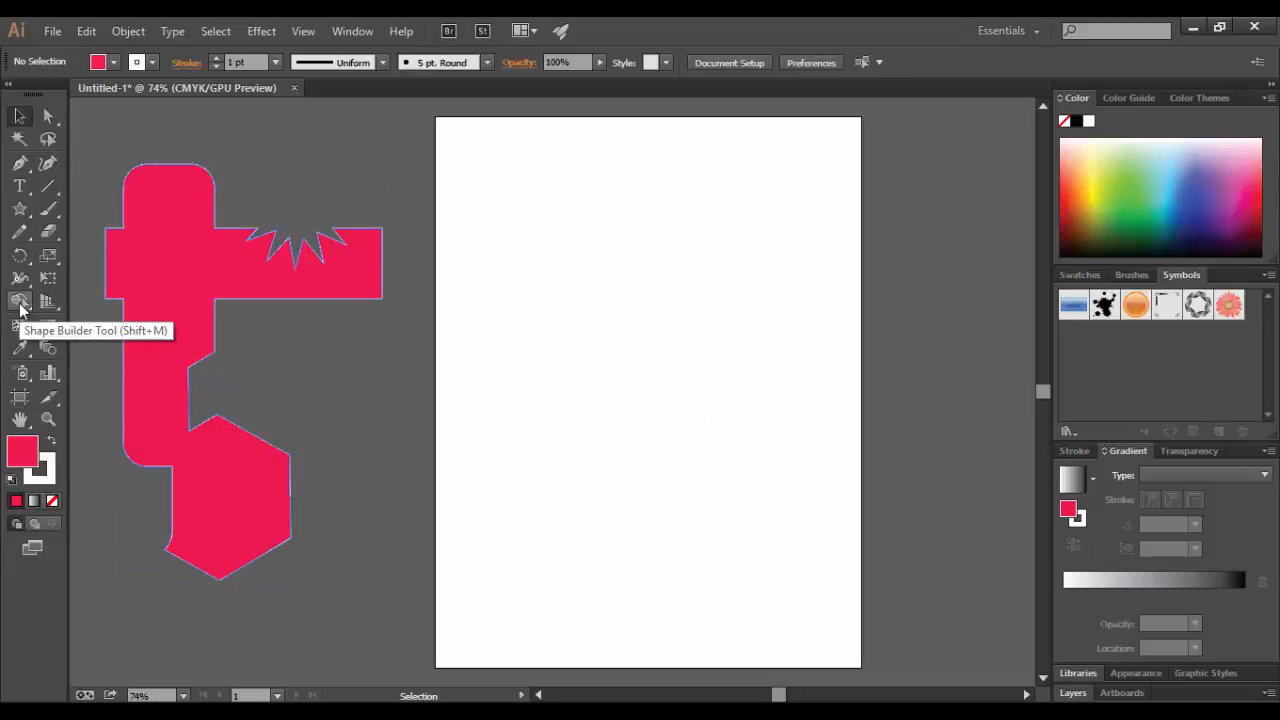
- Show the Pathfinder controls and place them beside the artboard, clear of the artwork
left_click(345, 30)
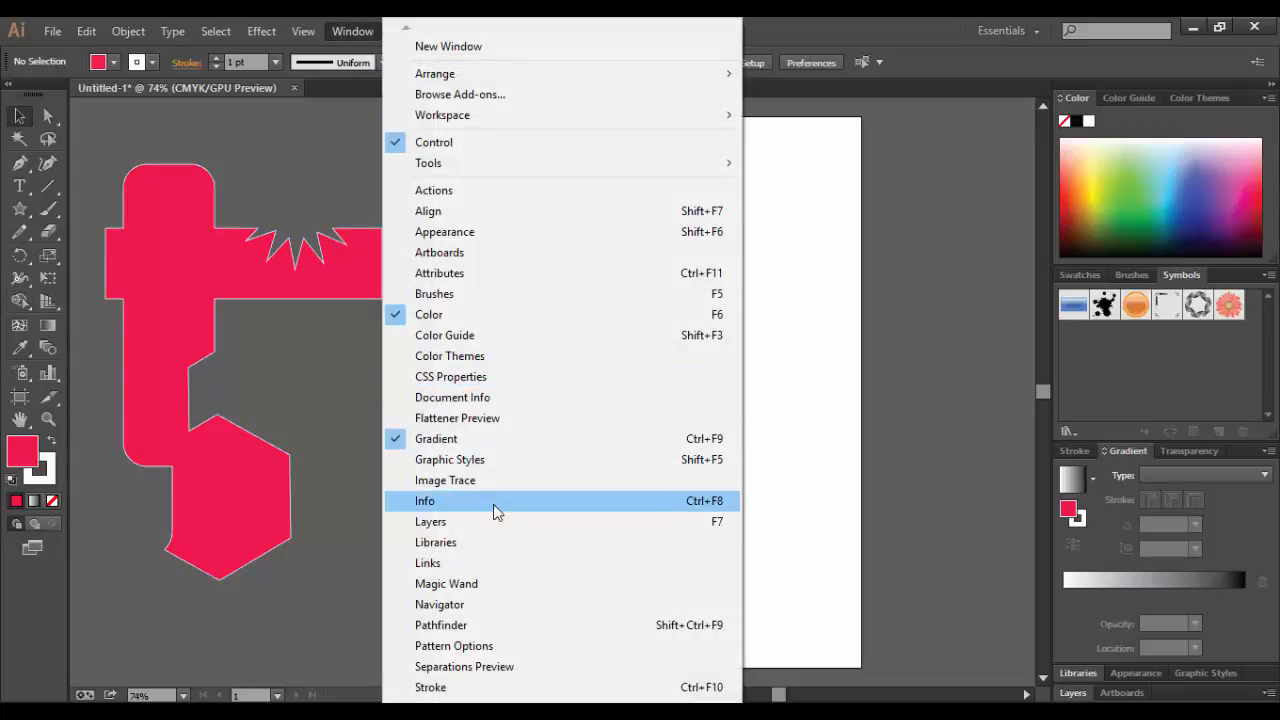
left_click(434, 625)
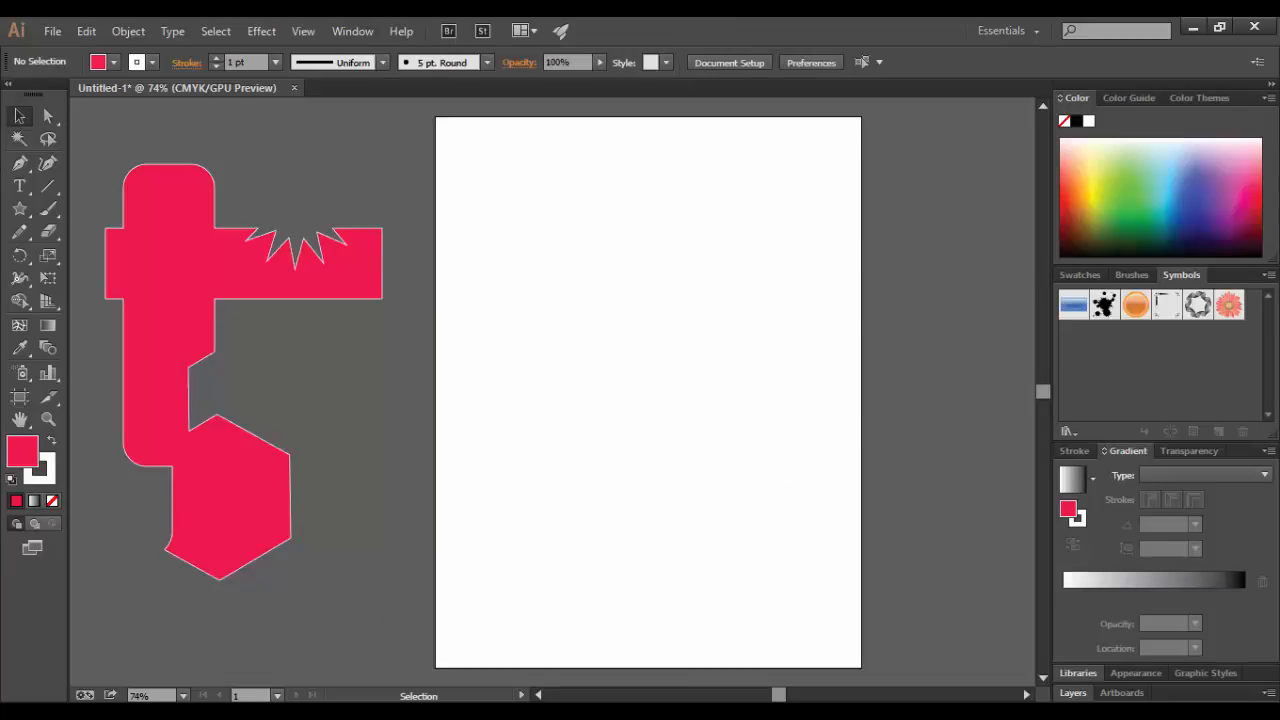
left_click_drag(308, 289, 437, 336)
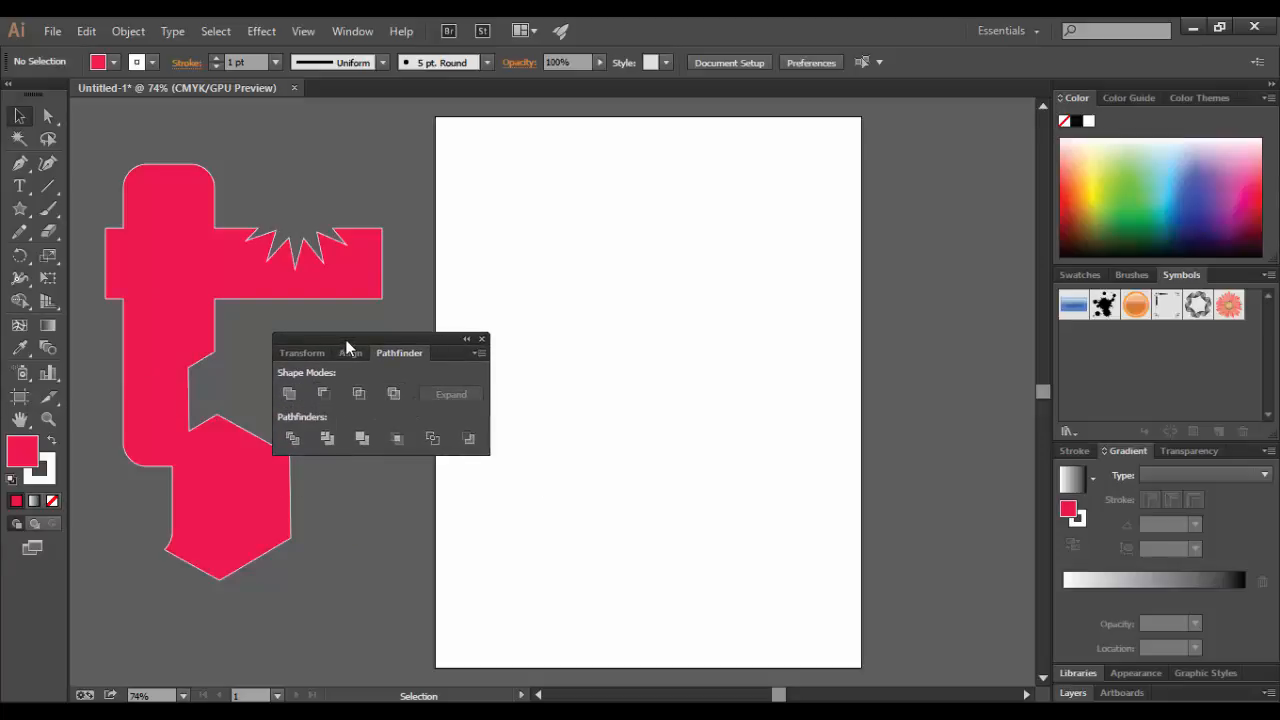
left_click_drag(347, 346, 954, 301)
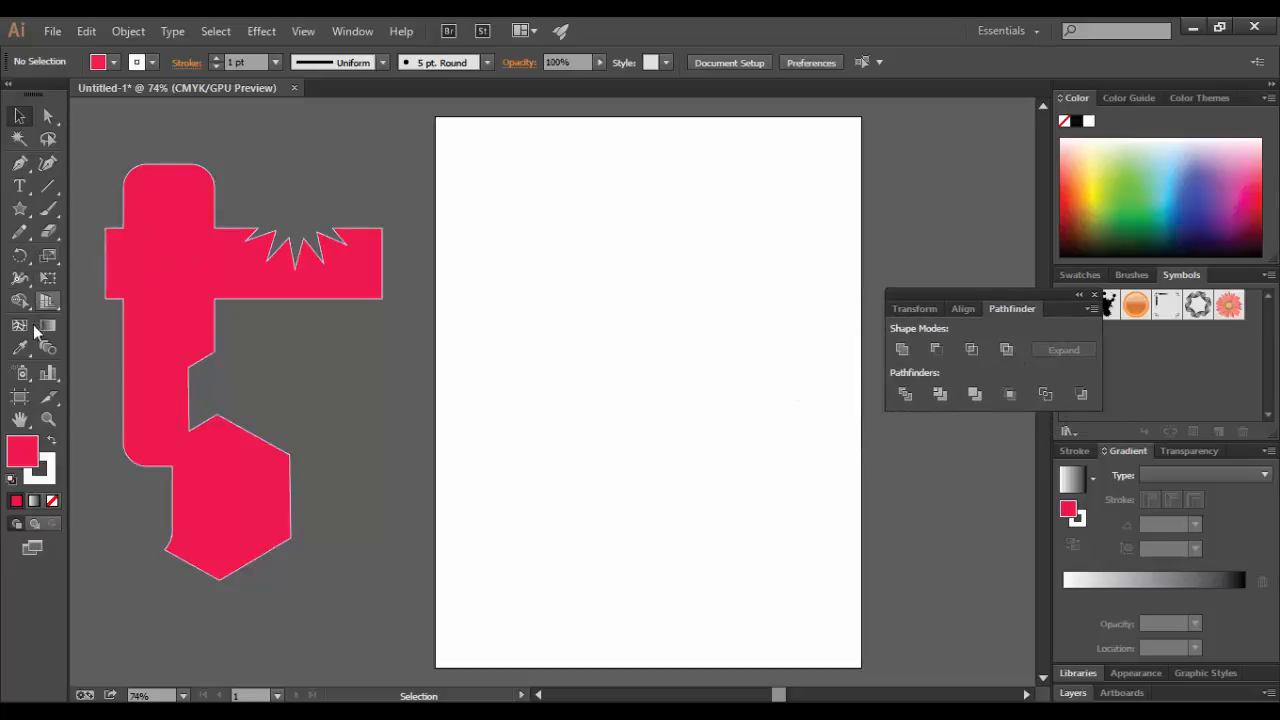
- Draw a tall rectangle near the middle of the artboard and fill it with green
left_click(17, 213)
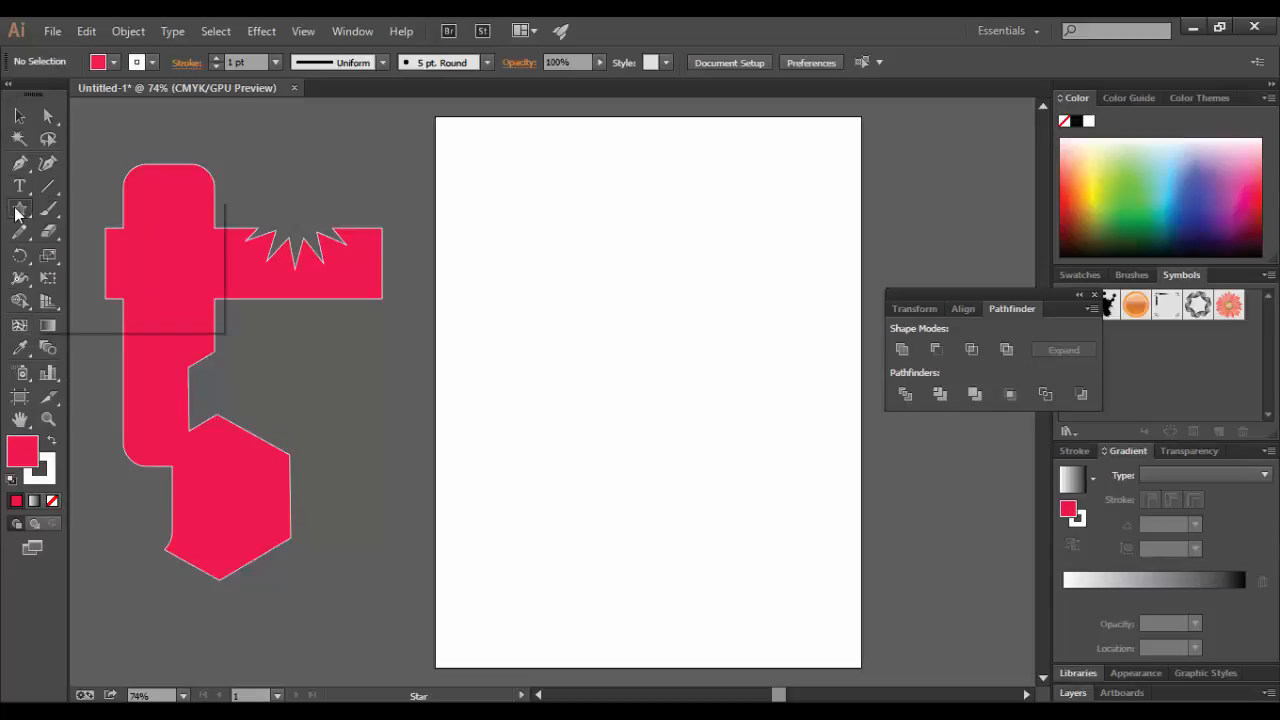
left_click_drag(17, 213, 80, 208)
left_click_drag(541, 246, 677, 555)
left_click(1117, 195)
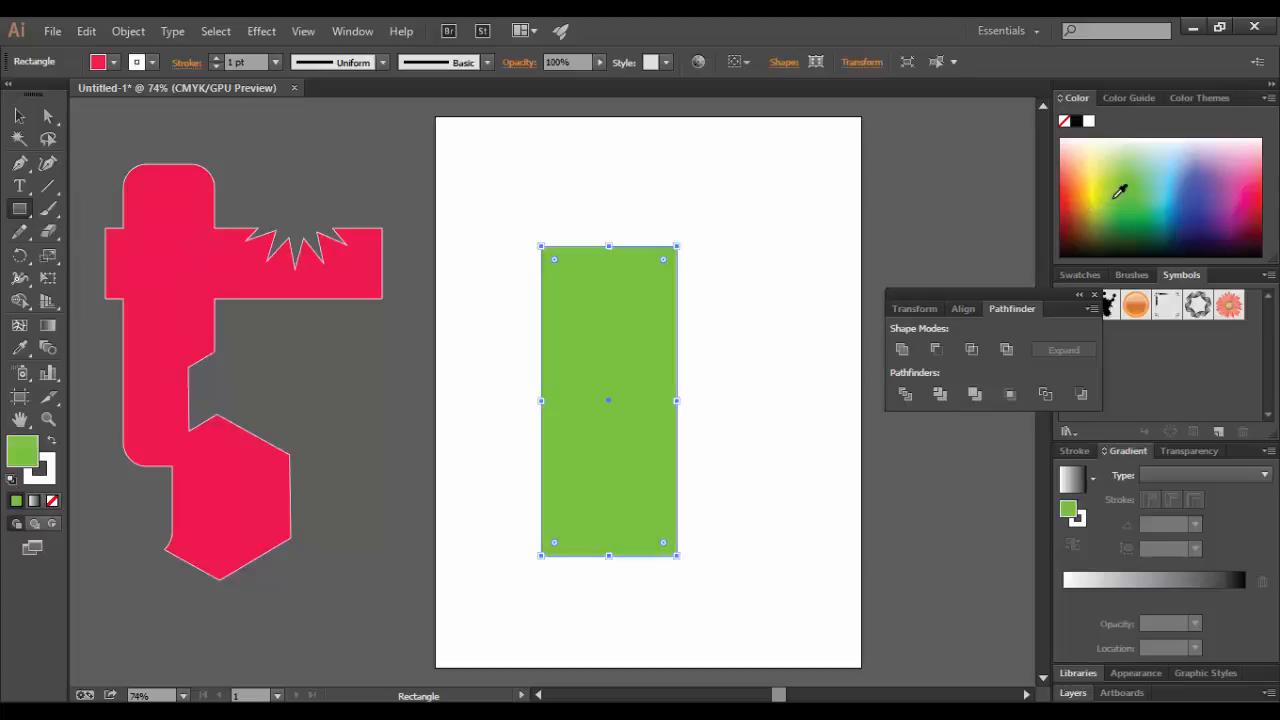
- Draw a wide ellipse overlapping the green rectangle's lower right side and fill it with yellow
left_click_drag(19, 209, 86, 254)
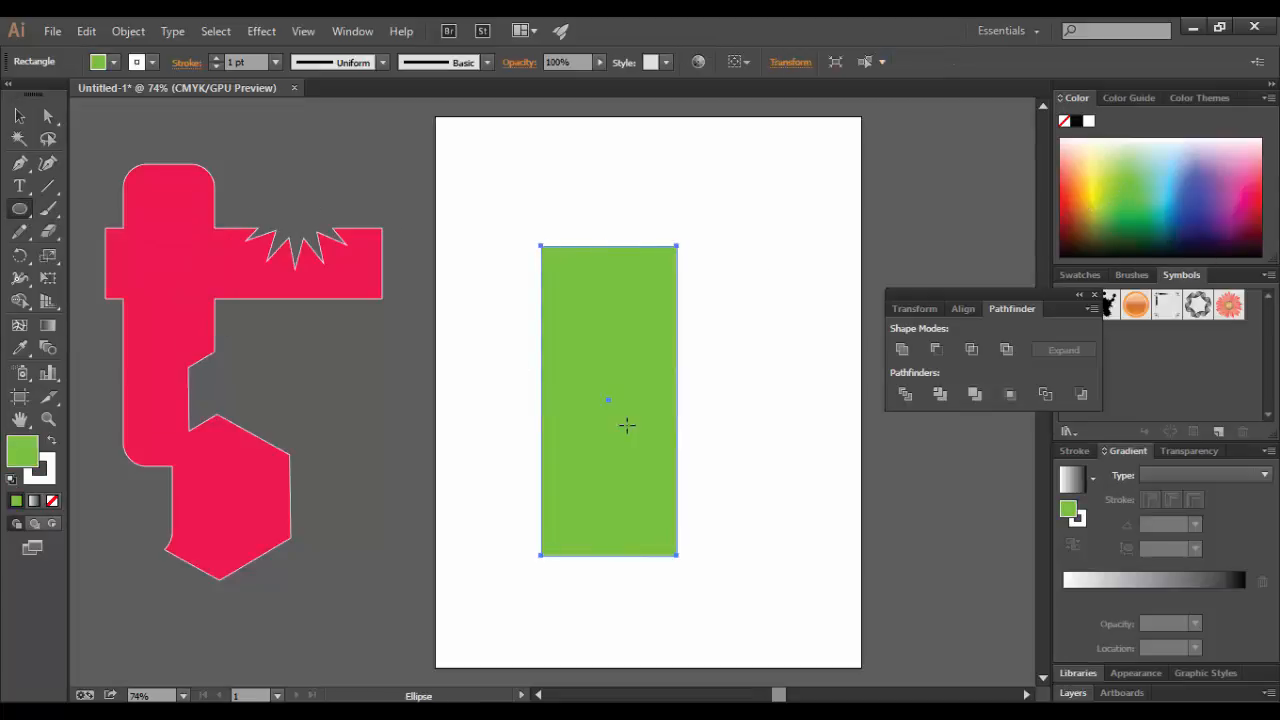
left_click_drag(600, 412, 822, 517)
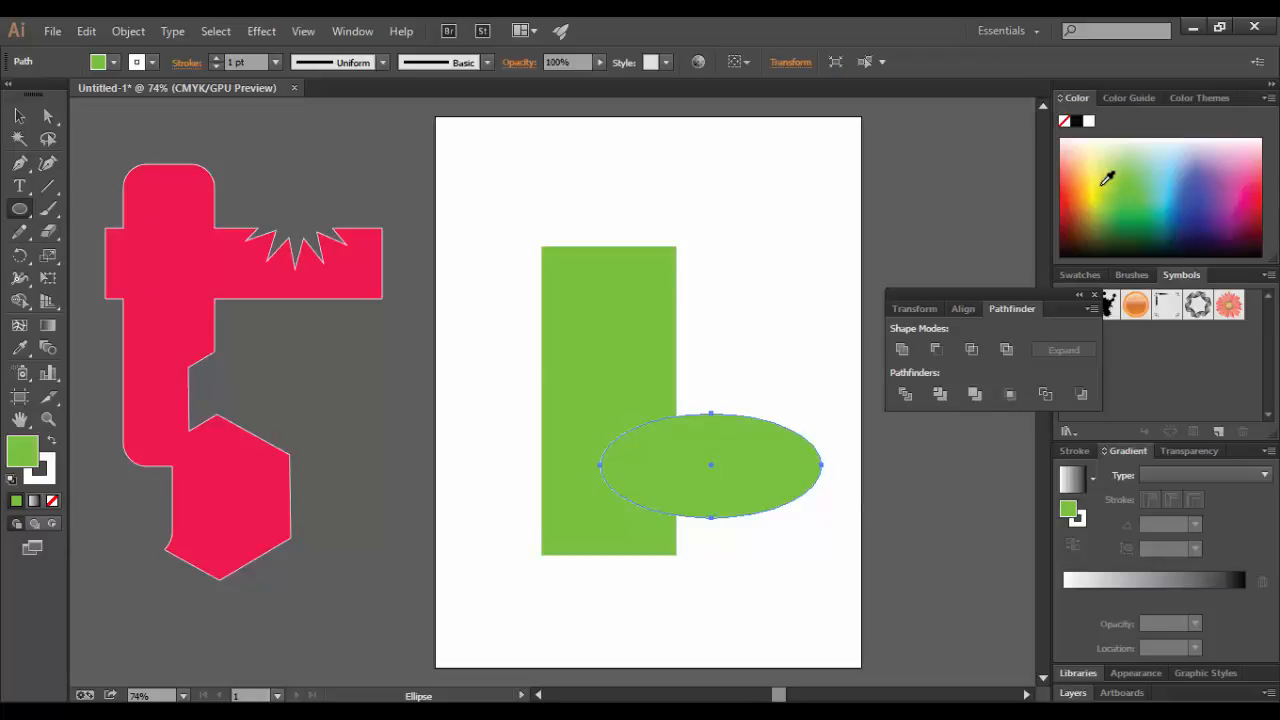
left_click(1102, 184)
- Select both the green rectangle and the yellow ellipse
left_click(19, 116)
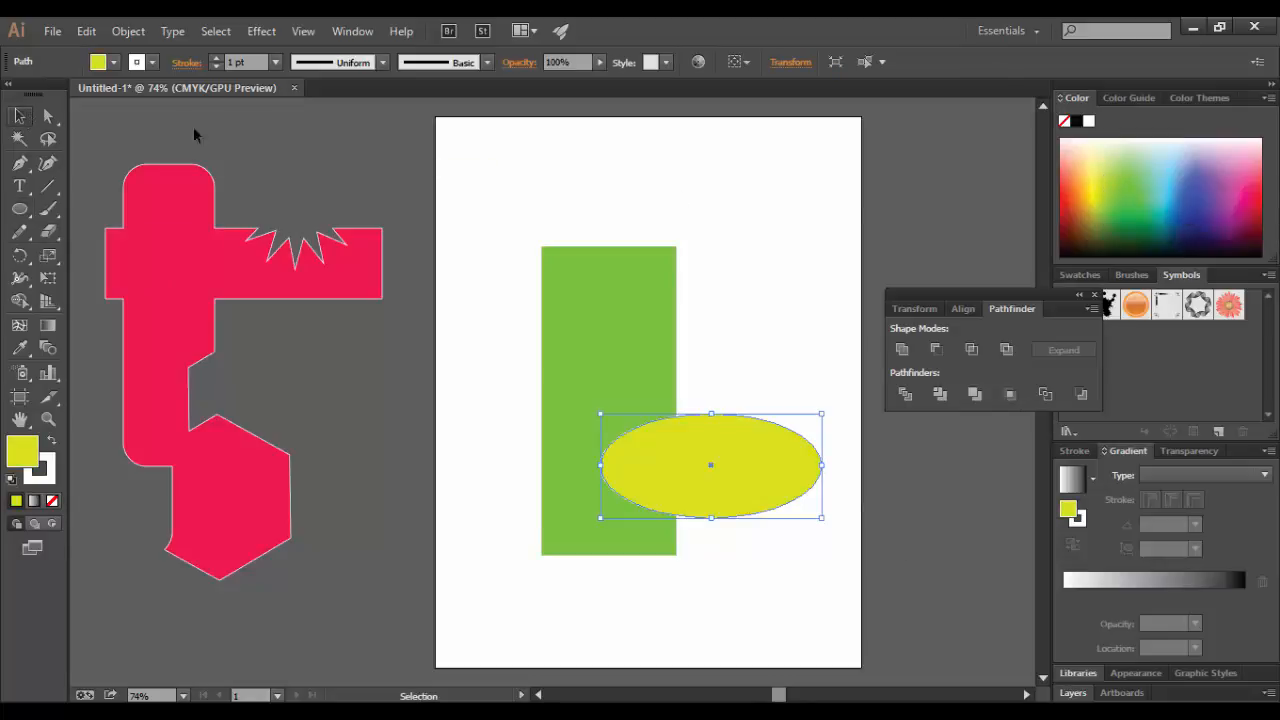
left_click_drag(500, 166, 864, 668)
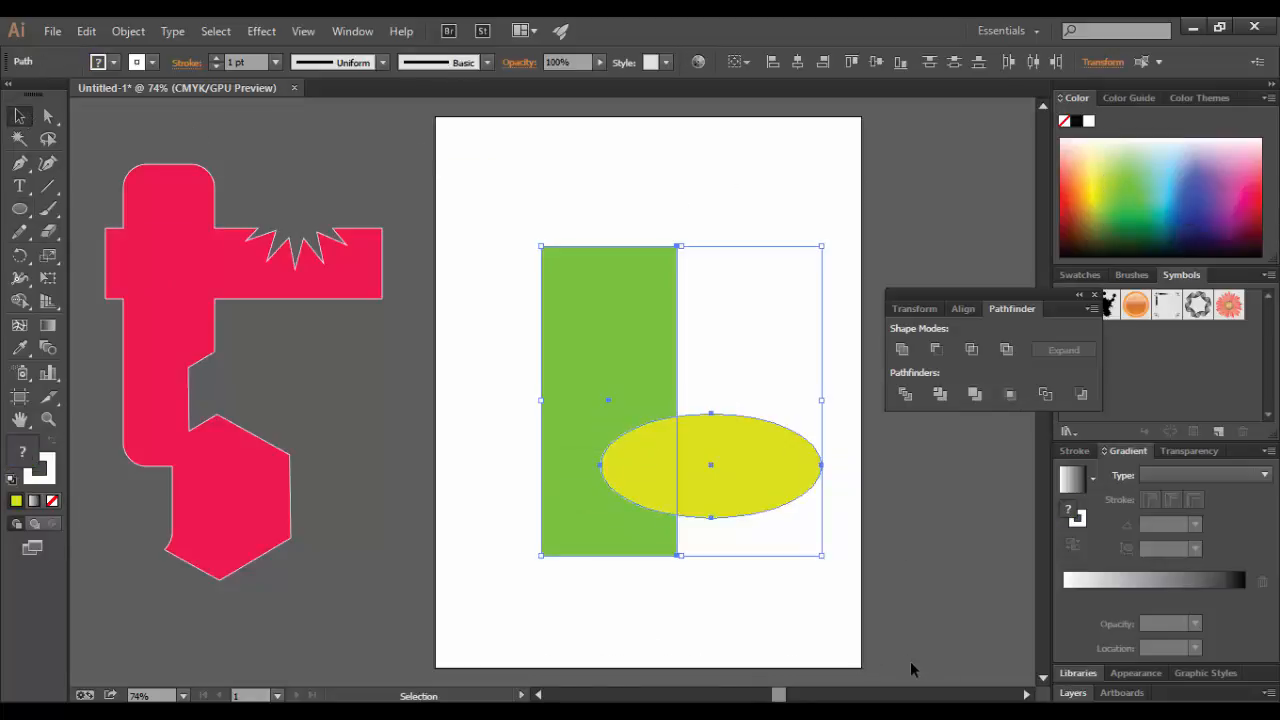
left_click(52, 114)
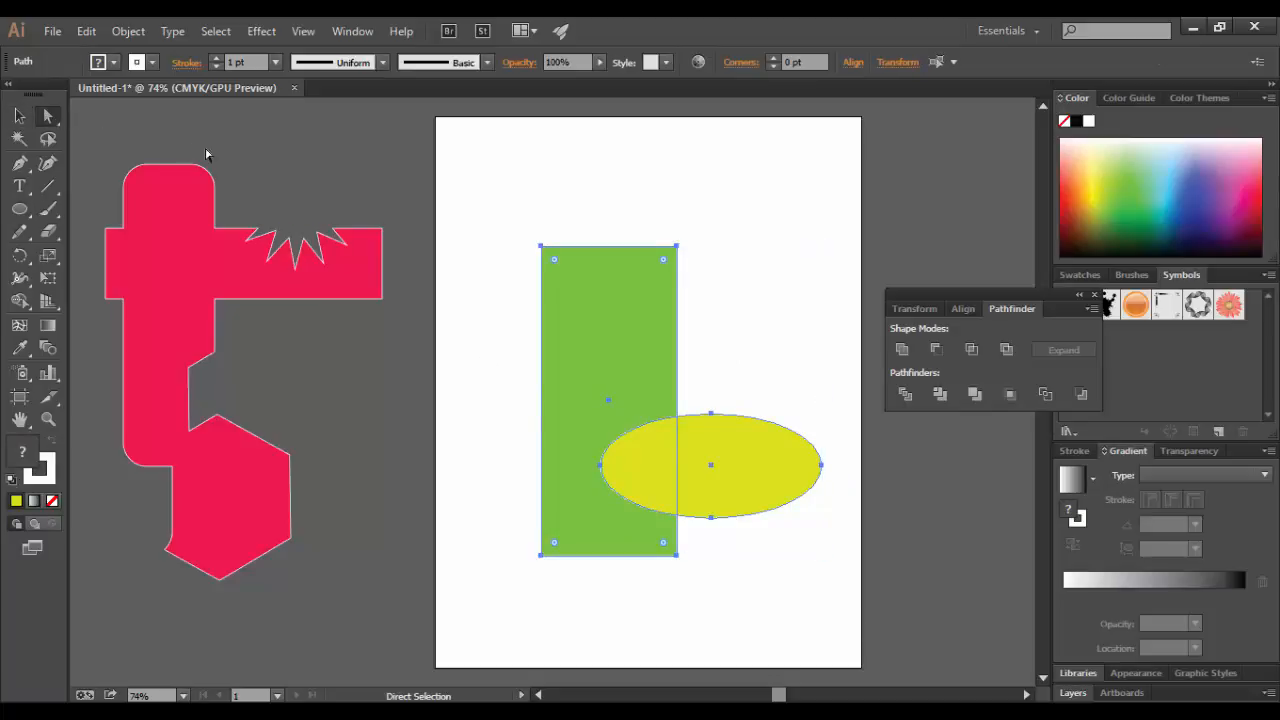
left_click_drag(458, 163, 864, 670)
- Try Pathfinder's Unite and Minus Front on the rectangle and ellipse, undoing each operation
left_click(901, 350)
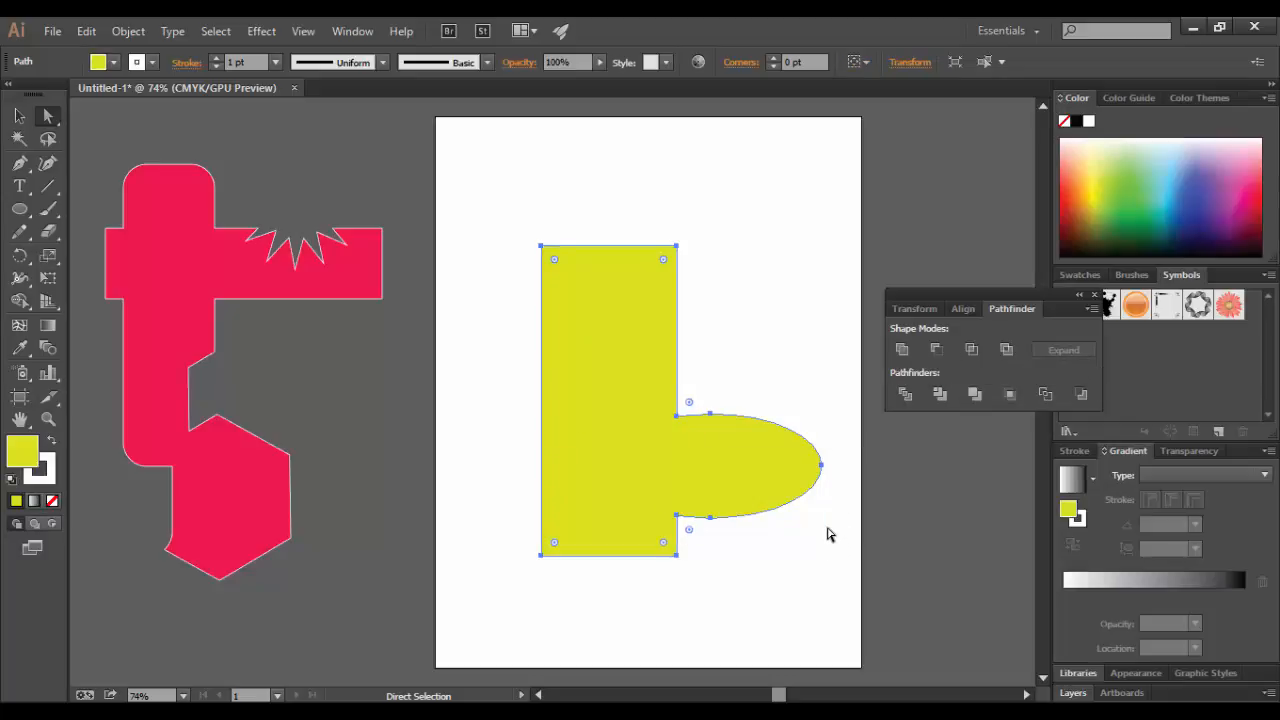
key("ctrl+z")
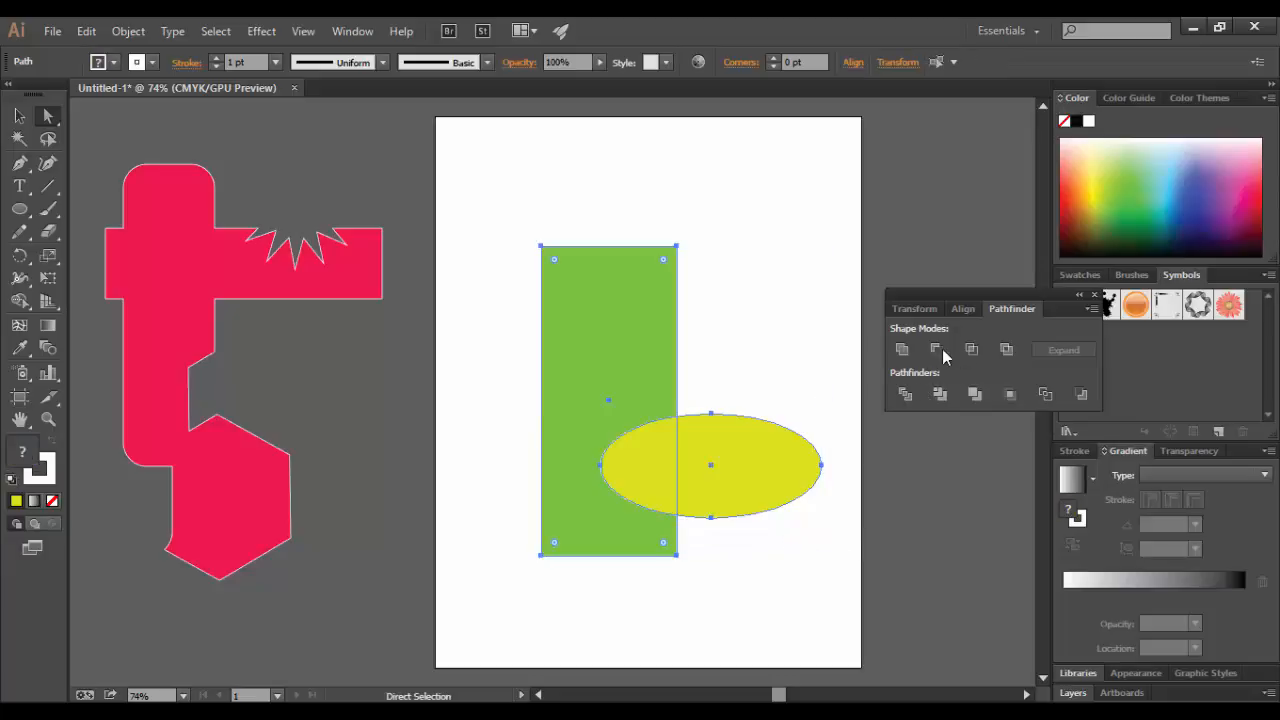
left_click(937, 350)
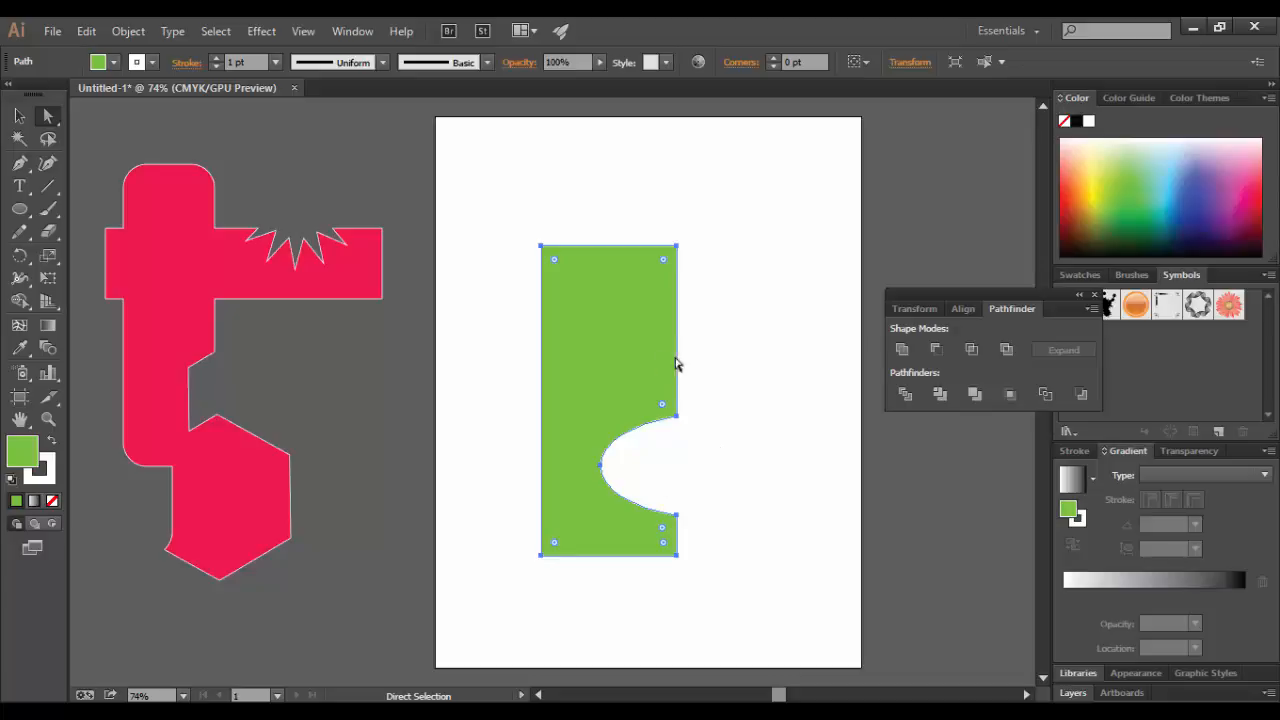
key("ctrl+z")
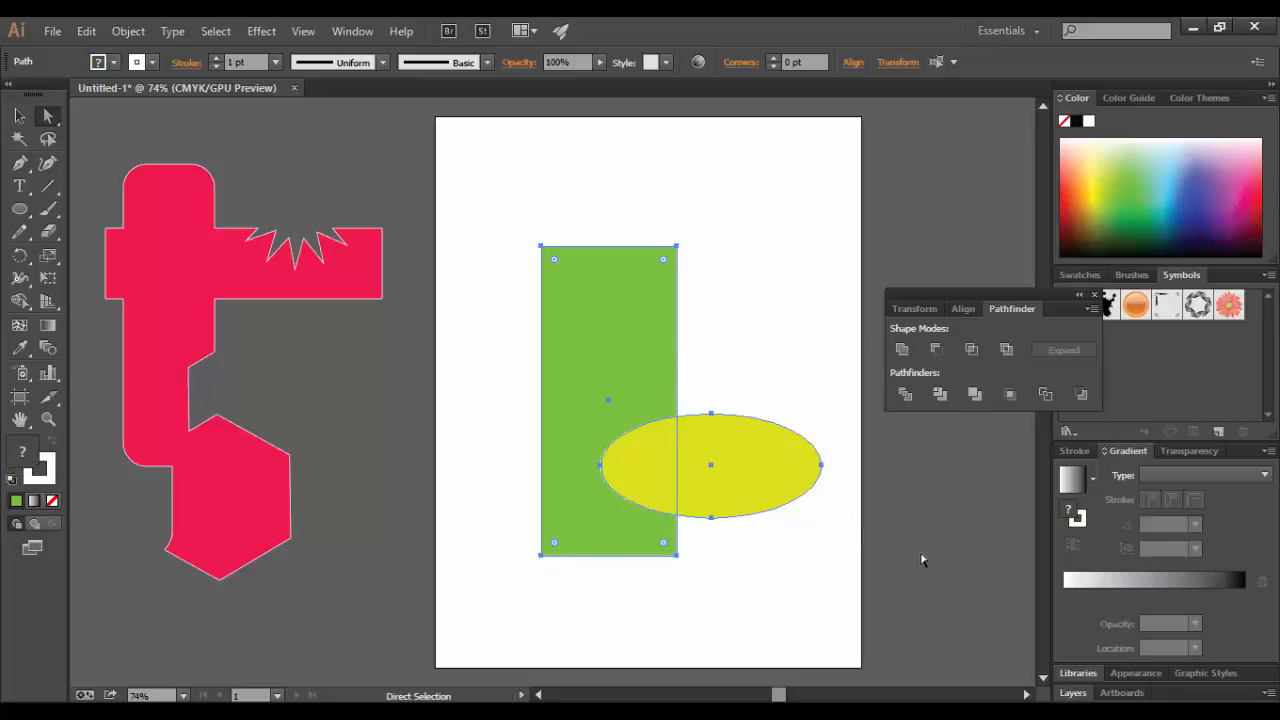
- Try Pathfinder's Intersect and Exclude on the overlapping rectangle and ellipse, undoing each operation
left_click(971, 349)
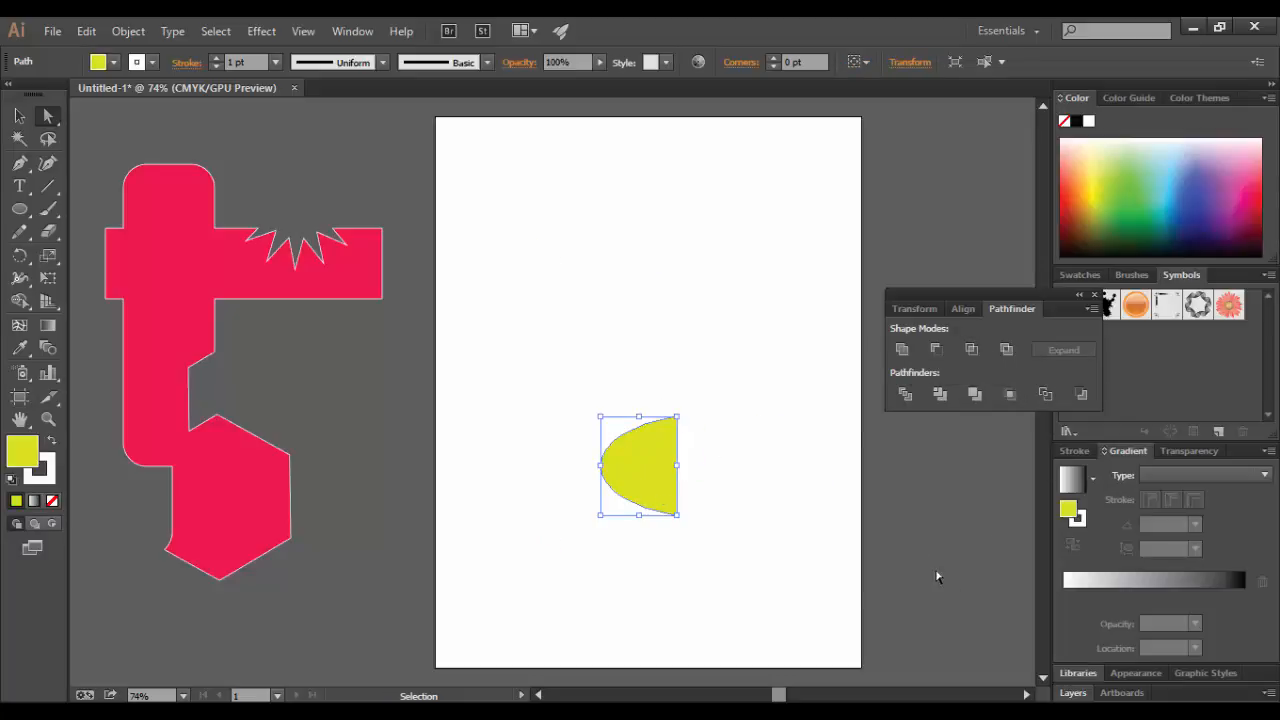
key("ctrl+z")
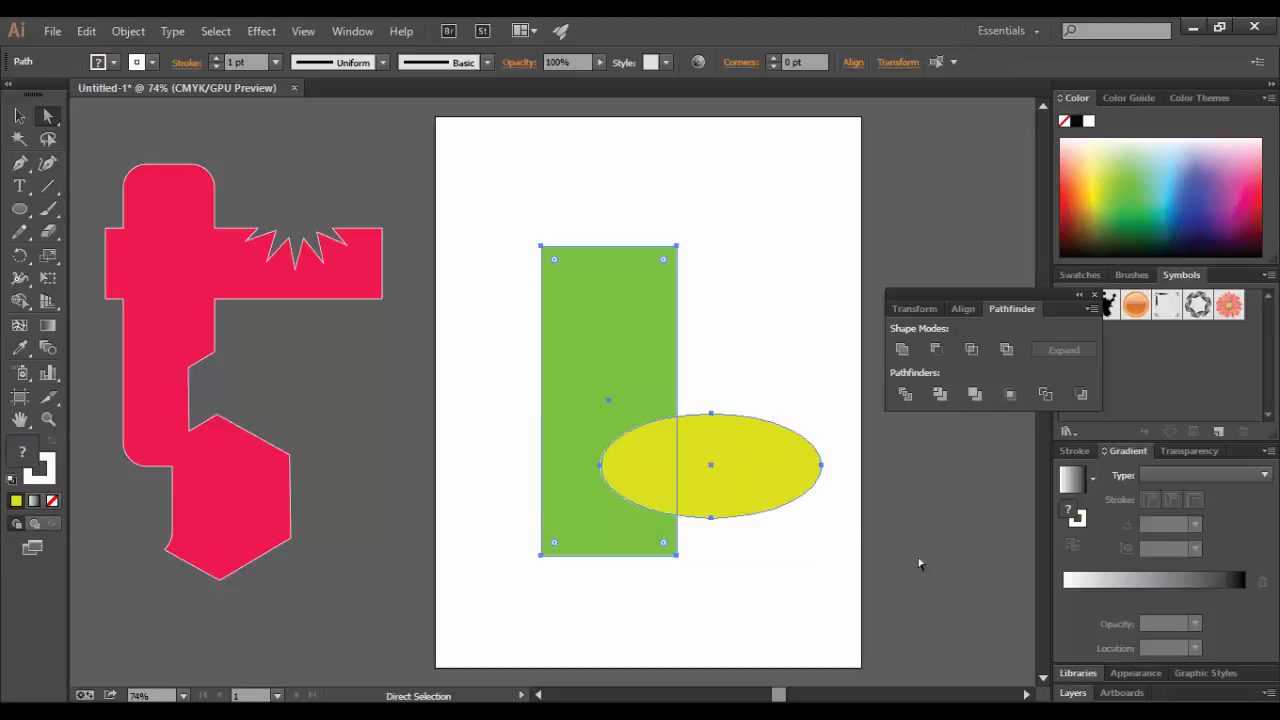
left_click(1006, 349)
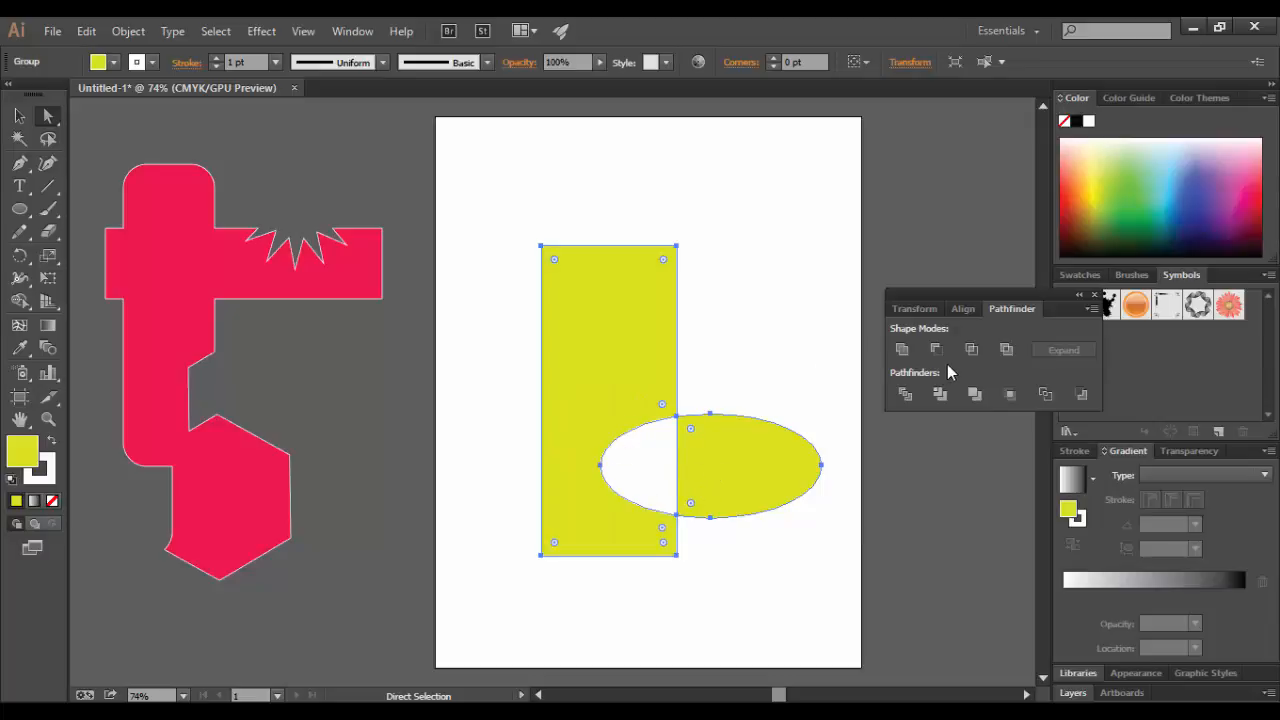
key("ctrl+z")
key("ctrl+z")
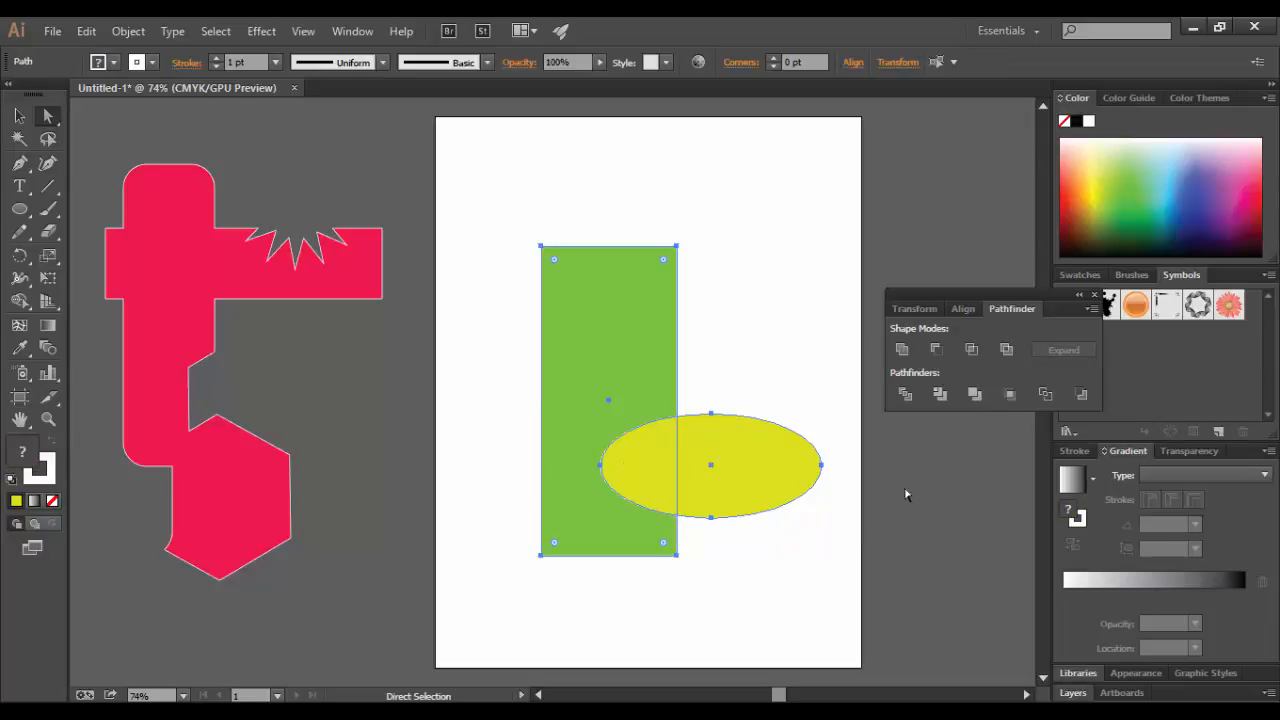
- Try Pathfinder's Divide and Trim on the rectangle and ellipse, undoing each operation
left_click(905, 395)
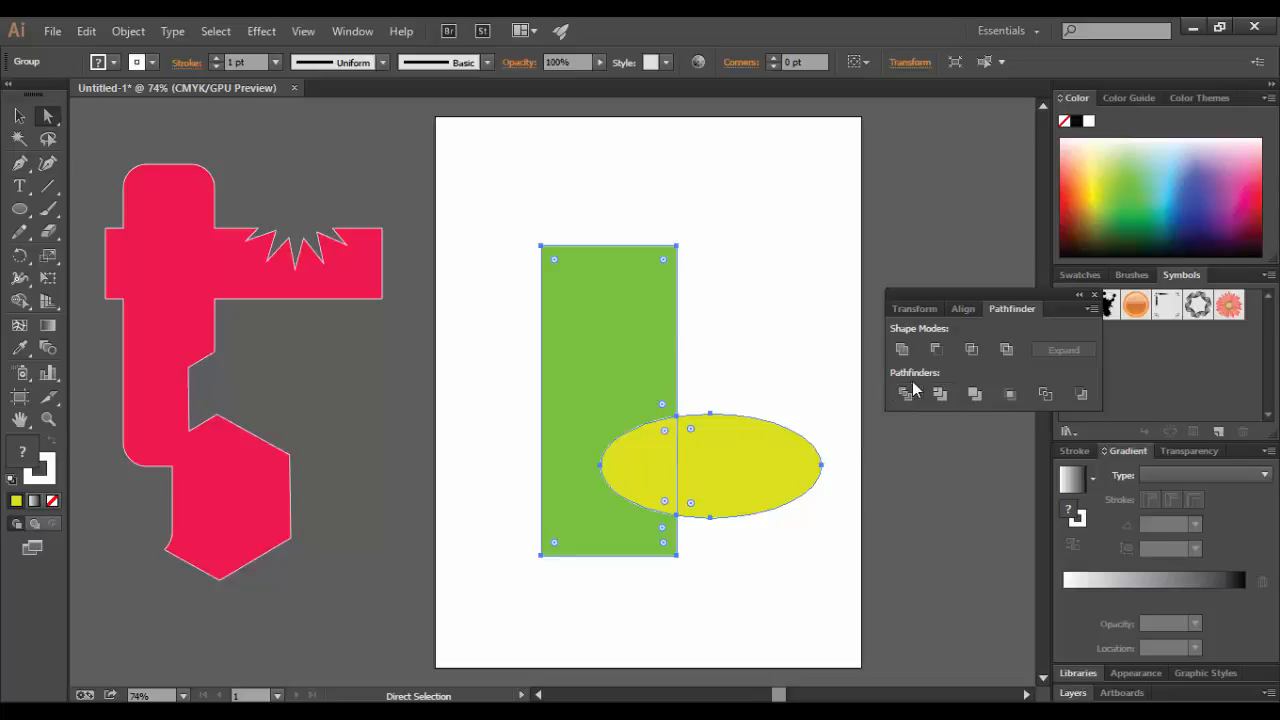
key("ctrl+z")
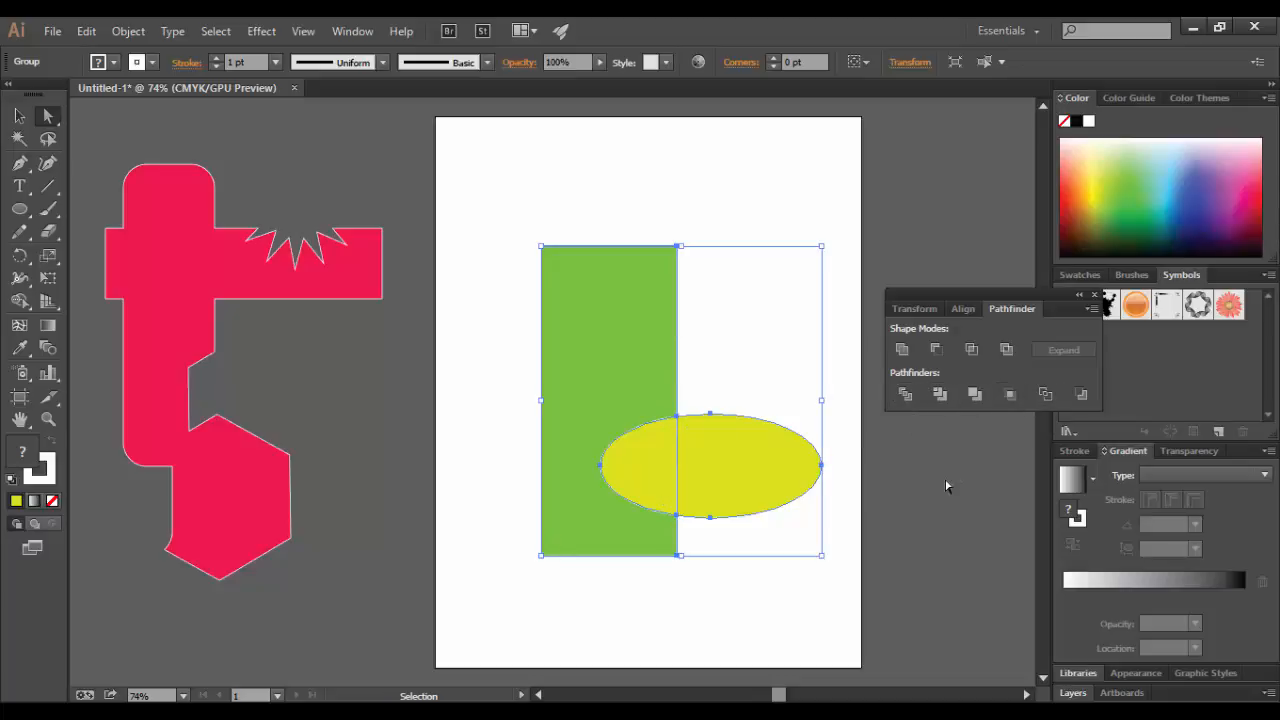
left_click(939, 395)
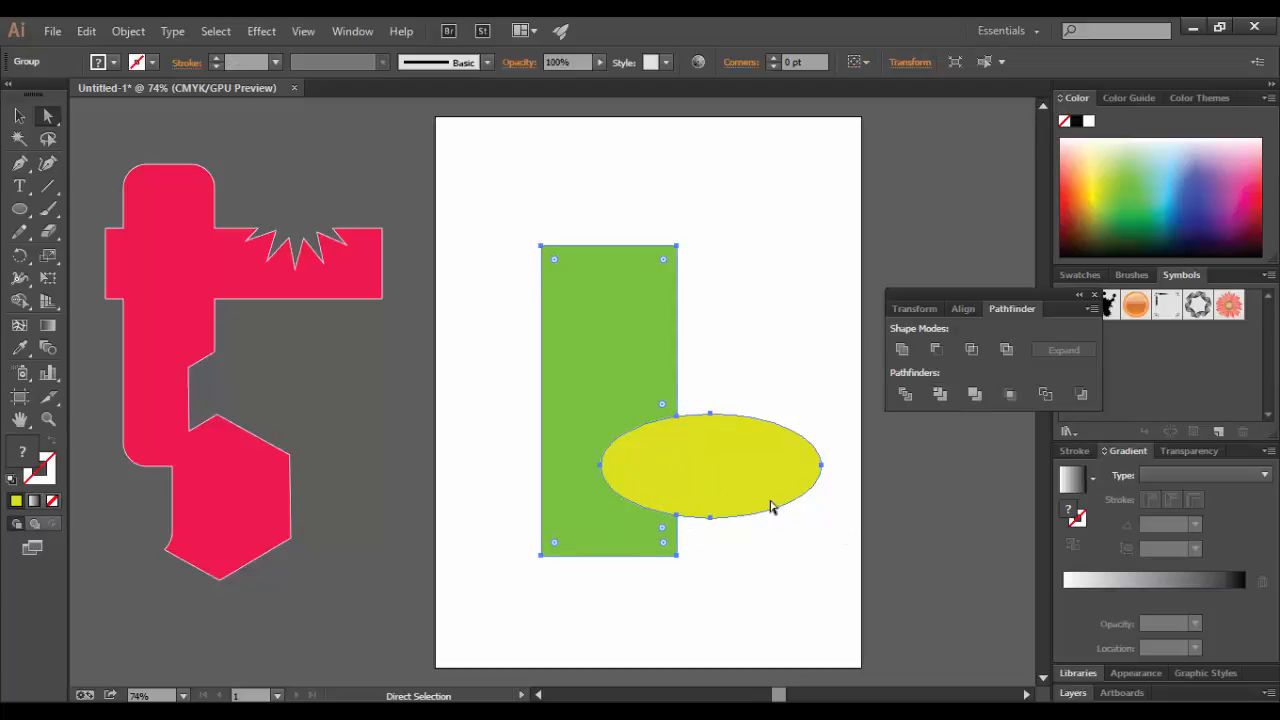
key("ctrl+z")
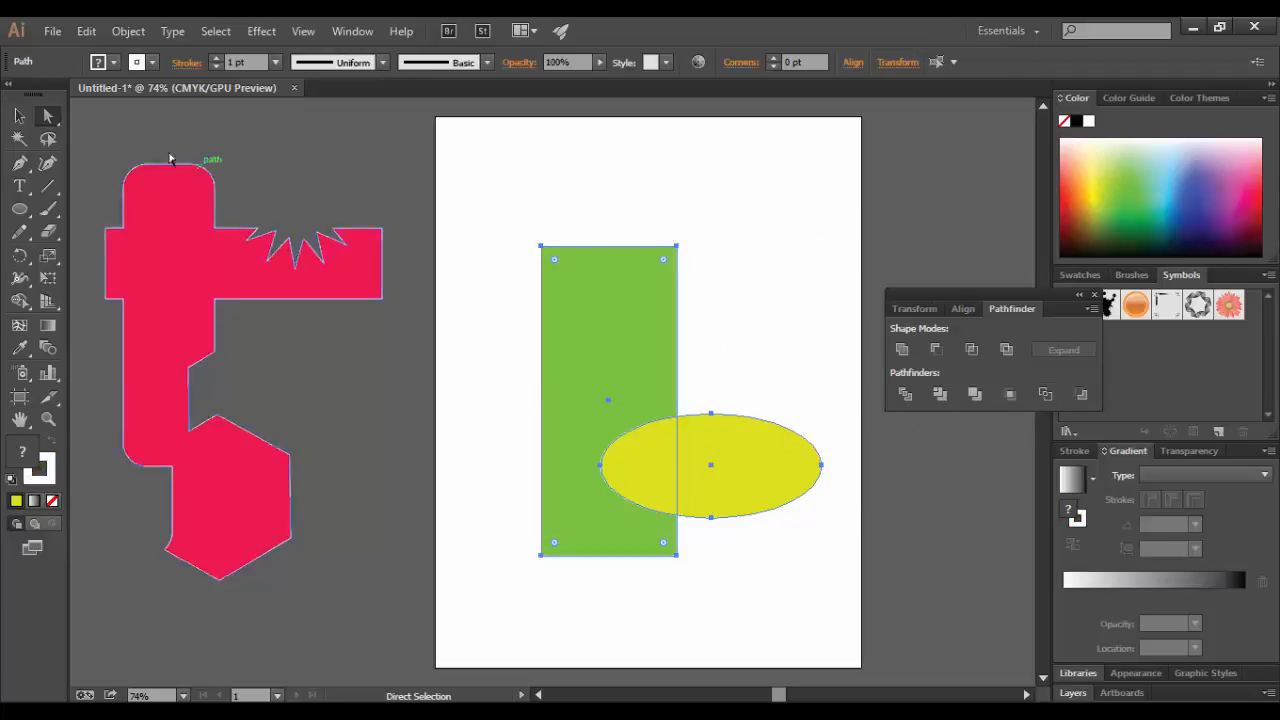
- Move the rectangle and ellipse together to the upper part of the artboard and deselect them
left_click(19, 116)
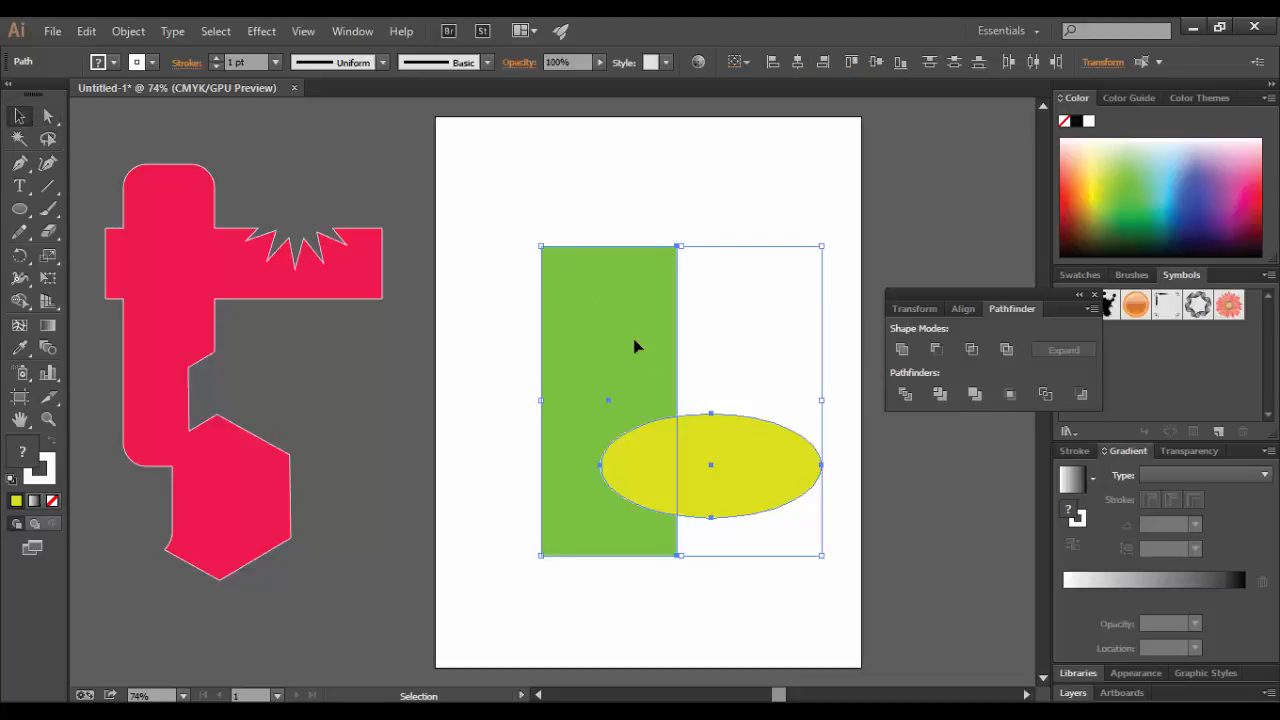
left_click_drag(634, 346, 590, 233)
left_click(737, 568)
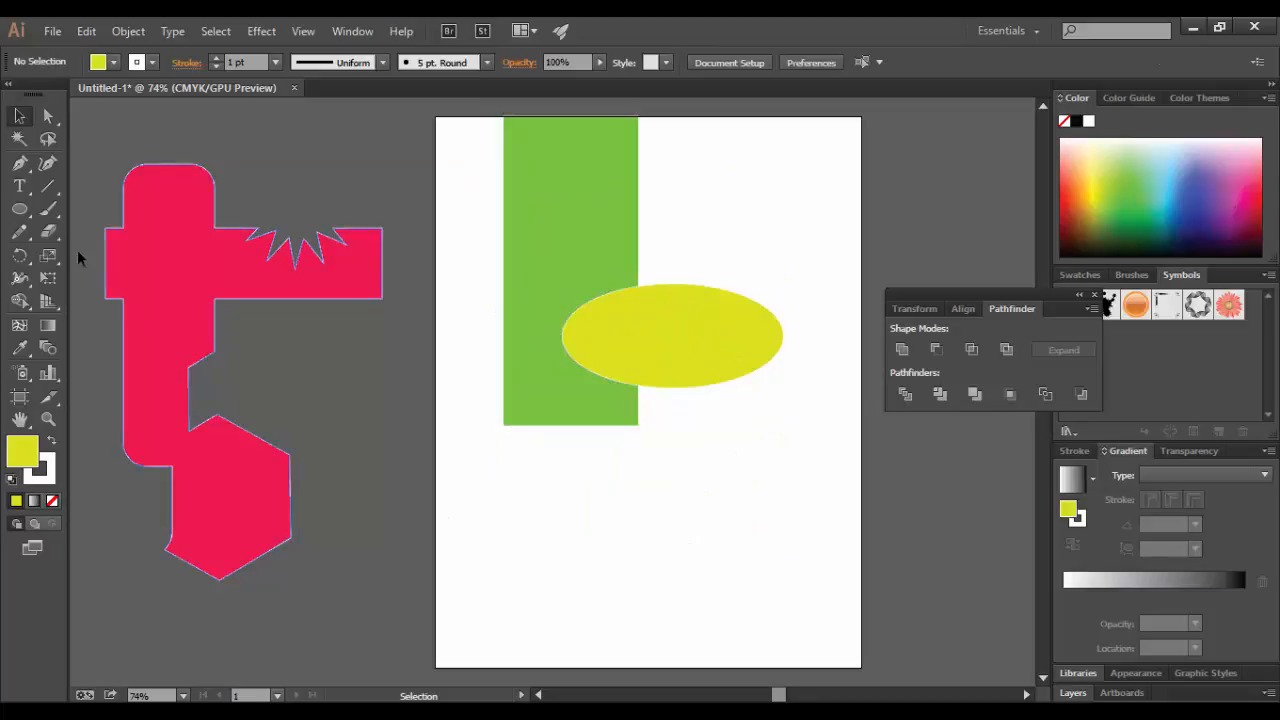
- Draw a hexagon overlapping the lower end of the green rectangle and fill it with purple
left_click(19, 209)
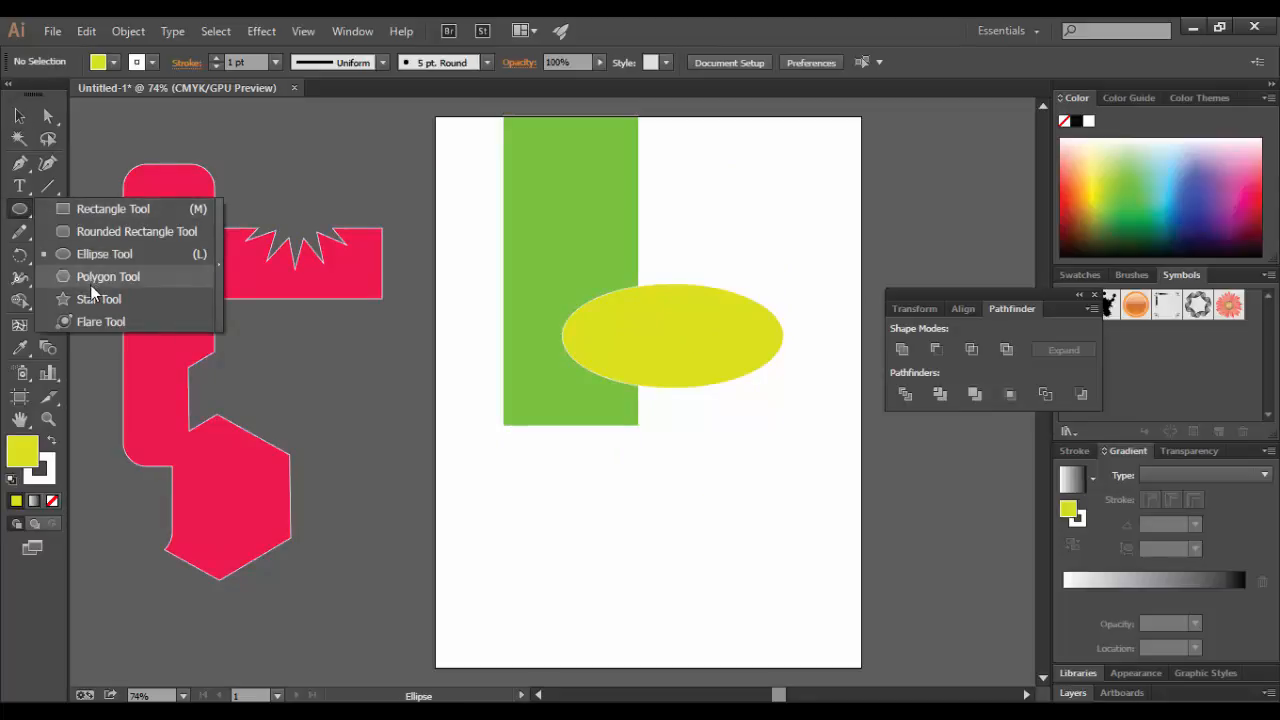
left_click(100, 277)
mouse_move(557, 415)
left_mouse_down()
mouse_move(626, 509)
mouse_move(597, 517)
mouse_move(626, 526)
mouse_move(720, 640)
mouse_move(803, 566)
mouse_move(784, 604)
mouse_move(749, 589)
mouse_move(702, 497)
mouse_move(746, 494)
mouse_move(797, 433)
mouse_move(654, 529)
mouse_move(610, 513)
left_mouse_up()
left_click(1212, 200)
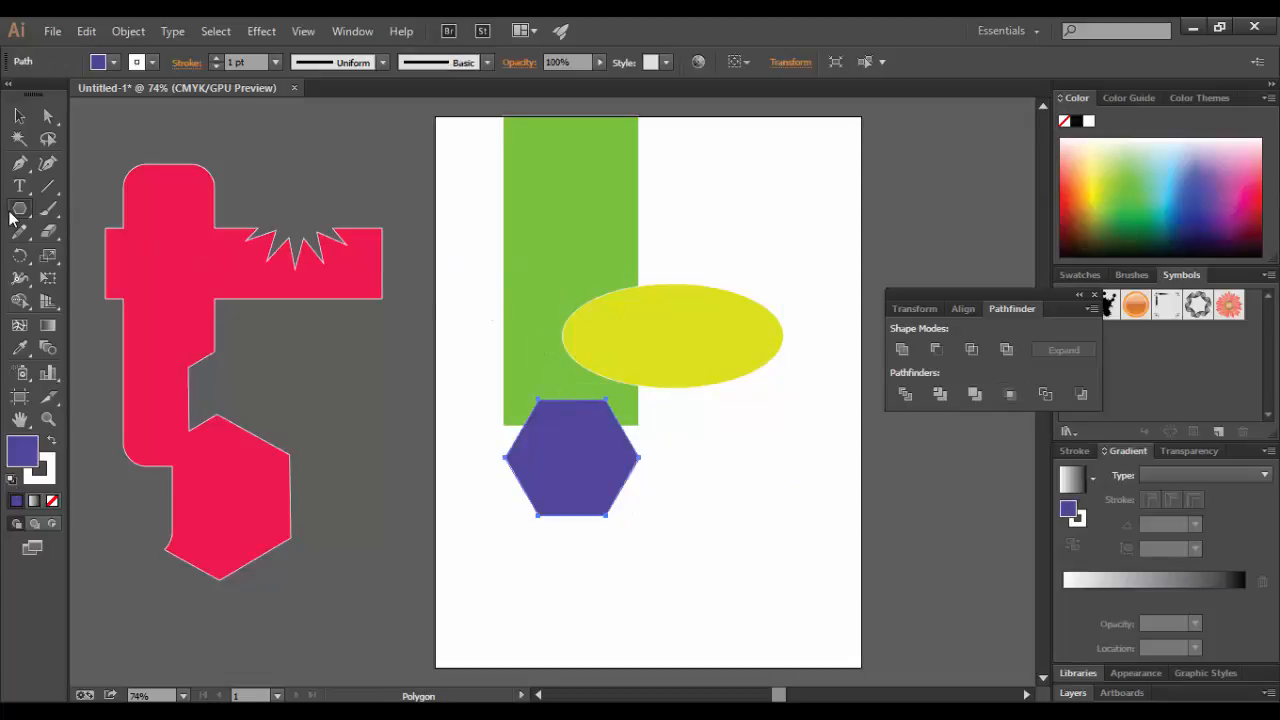
- Draw a three-pointed star forming a purple triangle that overlaps the upper right part of the yellow ellipse
left_click_drag(15, 215, 95, 298)
left_click_drag(745, 348, 774, 370)
key("Down")
key("Down")
key("Down")
key("Down")
key("Down")
key("Down")
key("Down")
key("Down")
key("Down")
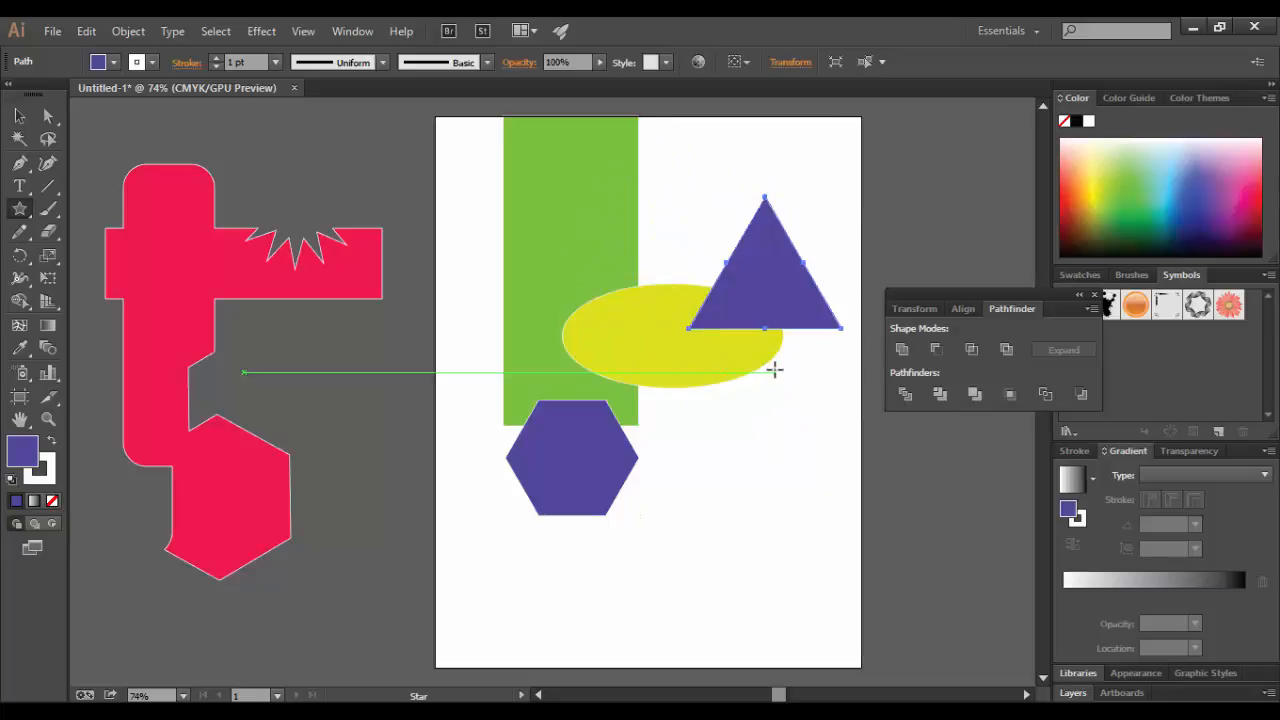
- Select the rectangle, ellipse, hexagon and triangle, and activate the Shape Builder tool
left_click(17, 115)
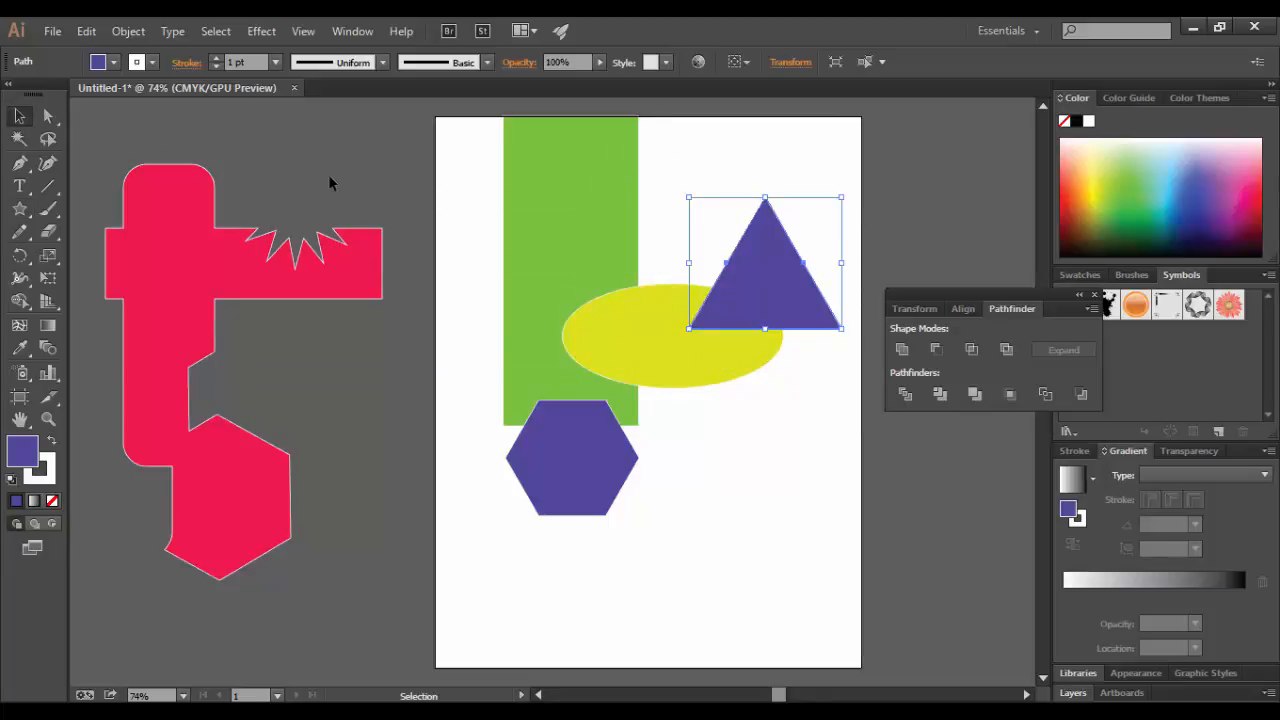
left_click_drag(453, 145, 791, 580)
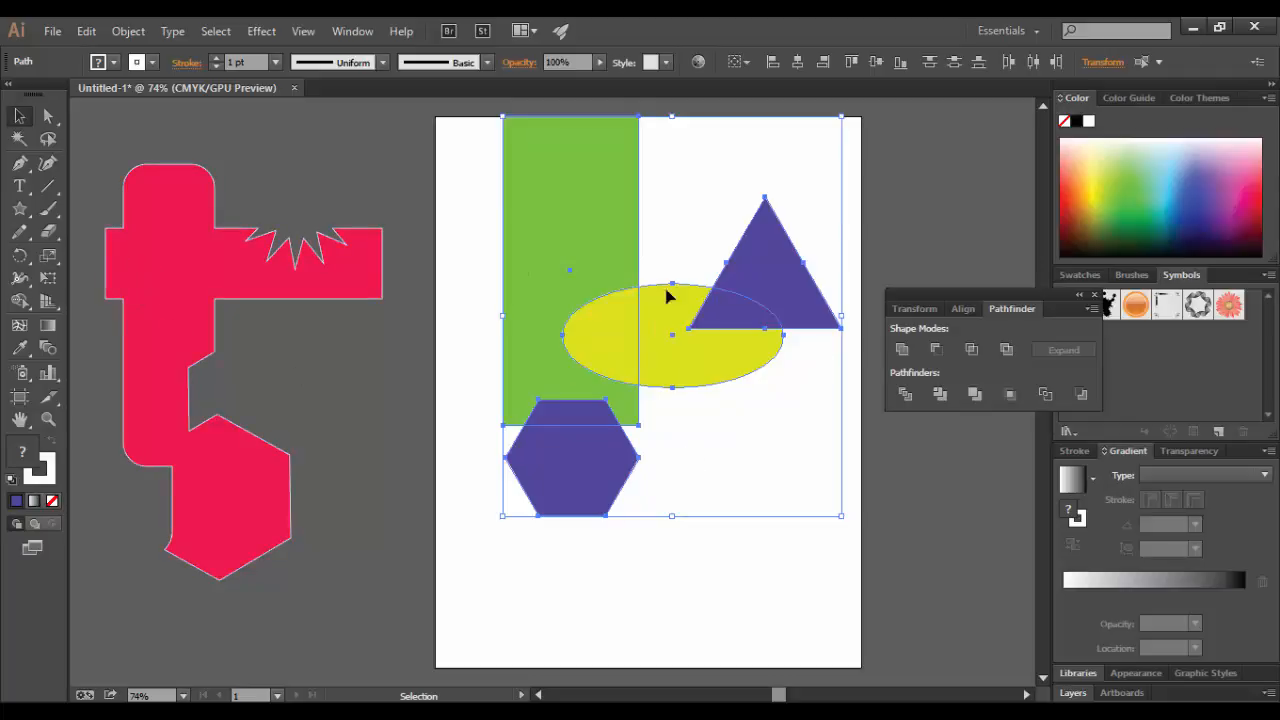
left_click(21, 302)
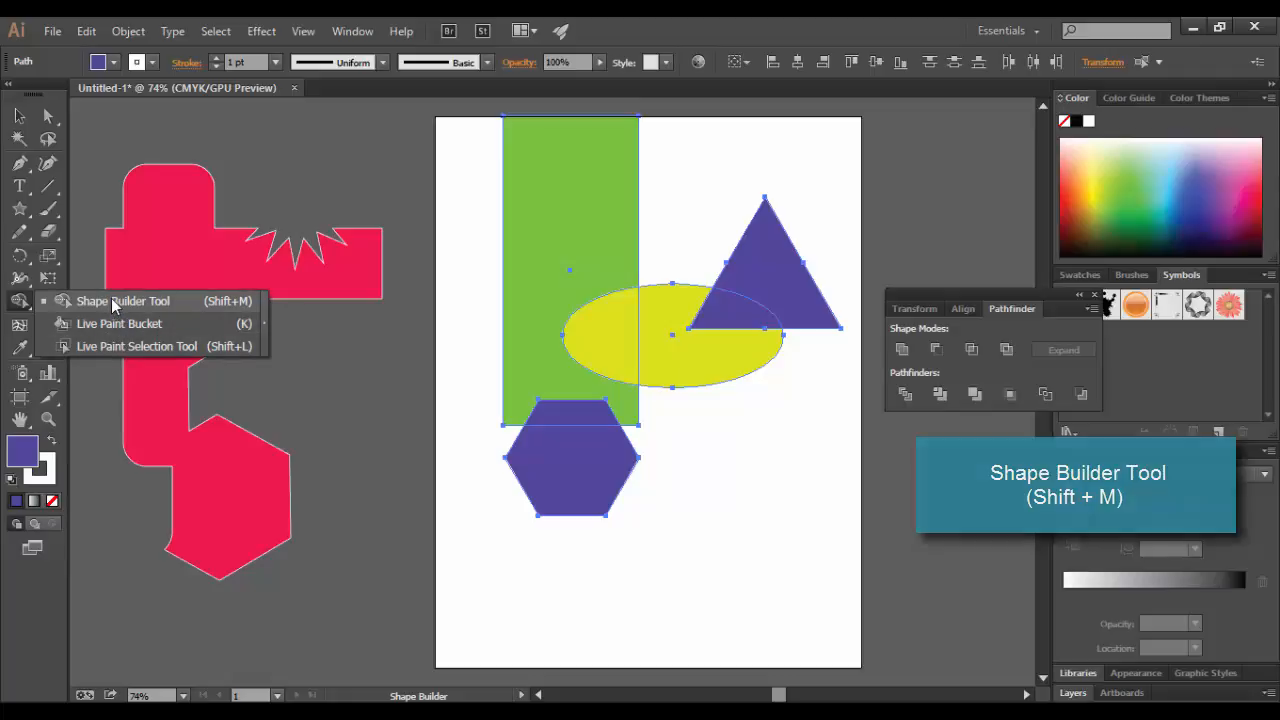
left_click(111, 298)
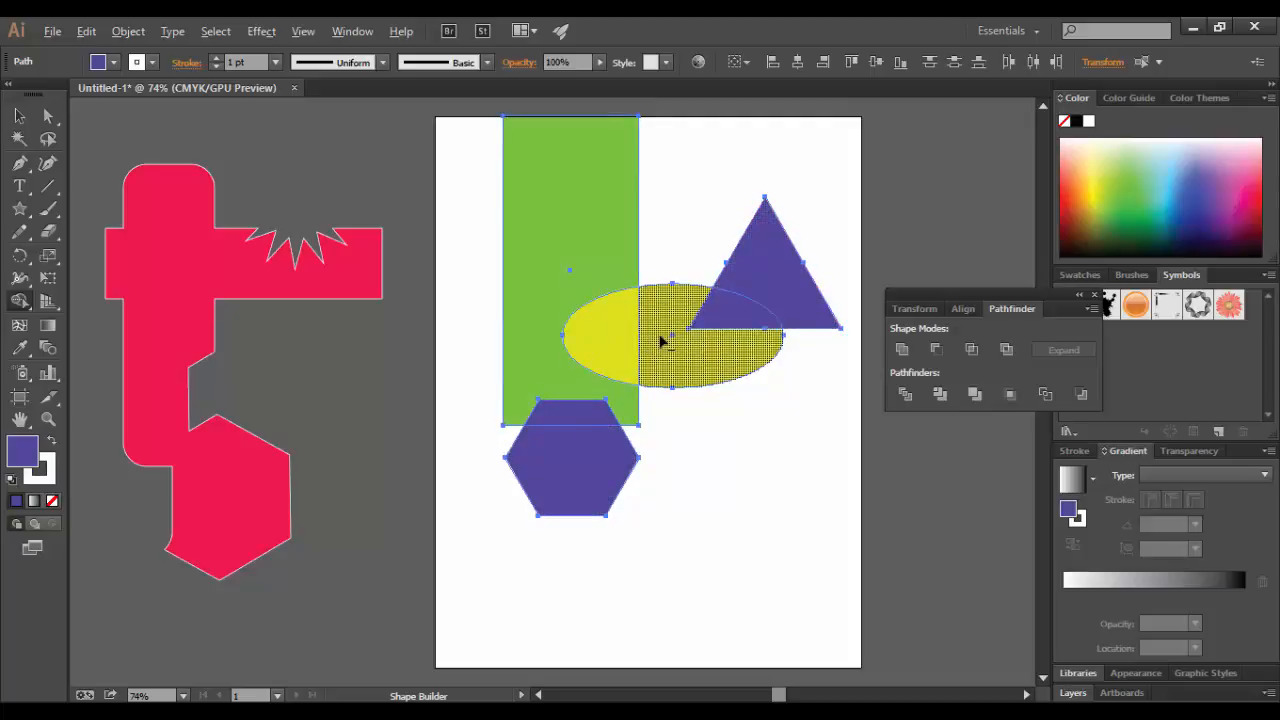
- With the Shape Builder, remove the triangle and its overlap from the ellipse, and merge the remaining ellipse with the rectangle
left_click(728, 317, "alt")
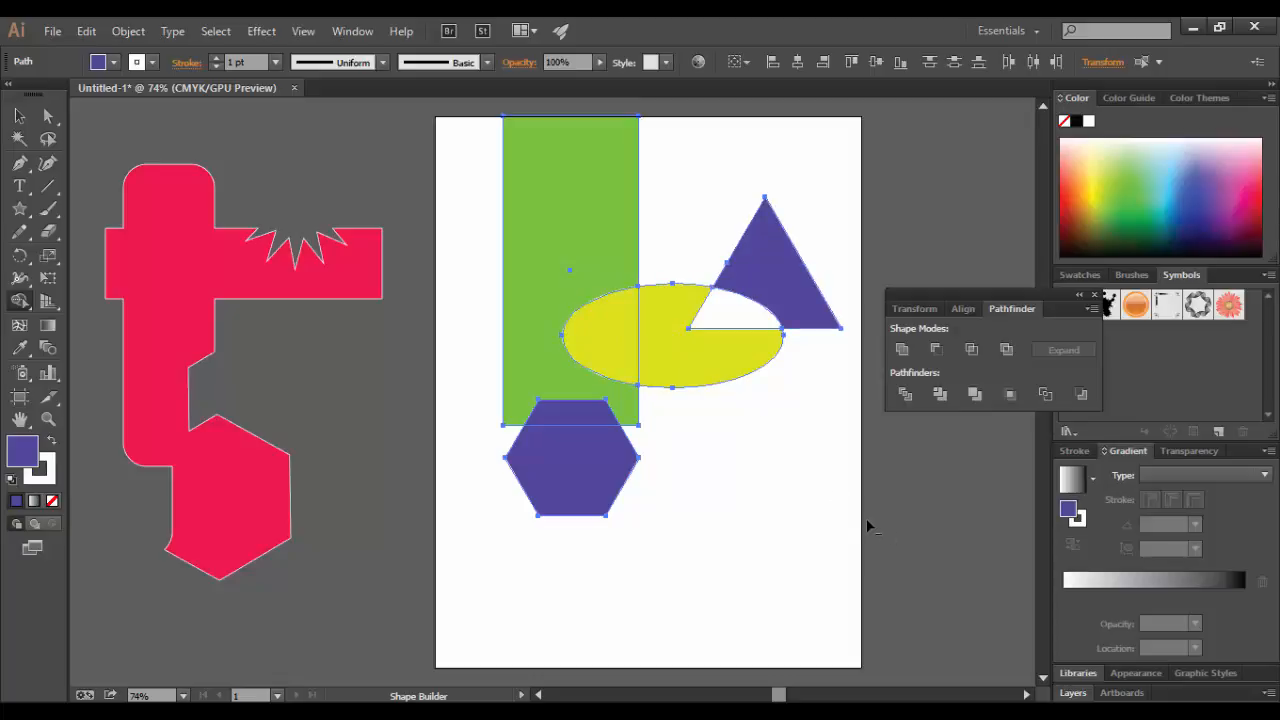
left_click(783, 286, "alt")
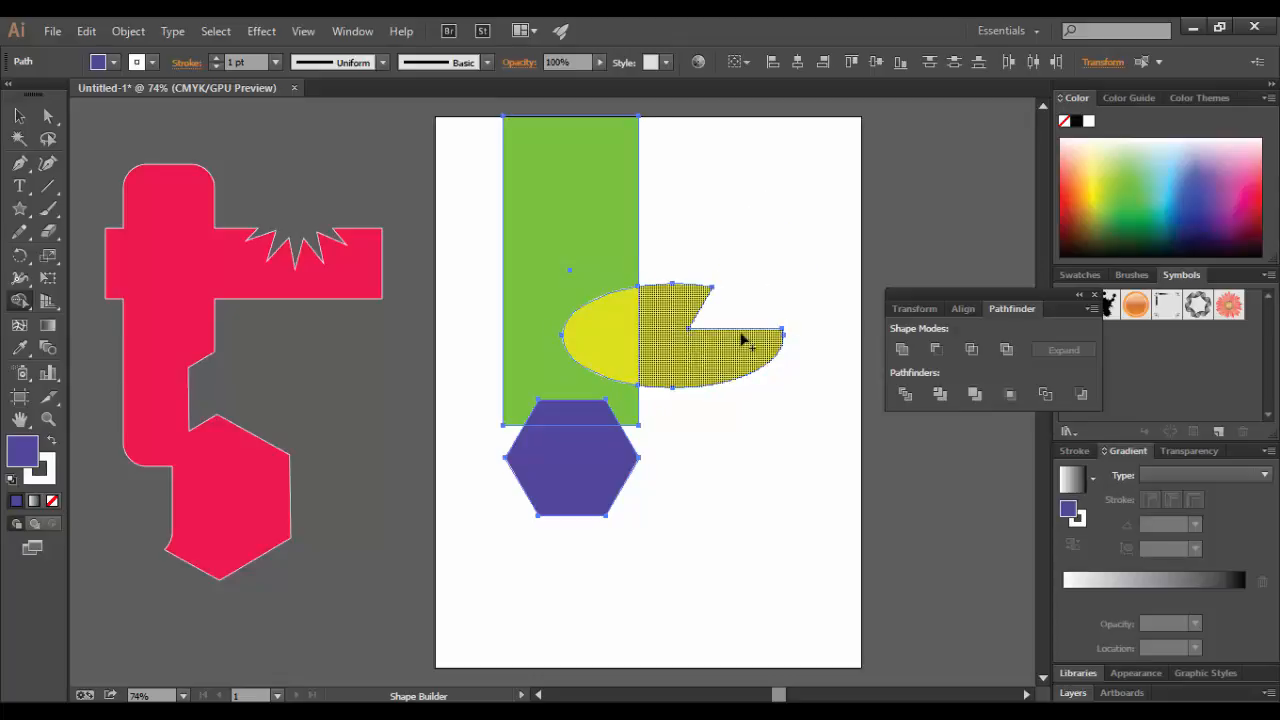
mouse_move(712, 358)
left_mouse_down()
mouse_move(586, 341)
mouse_move(544, 271)
mouse_move(546, 204)
left_mouse_up()
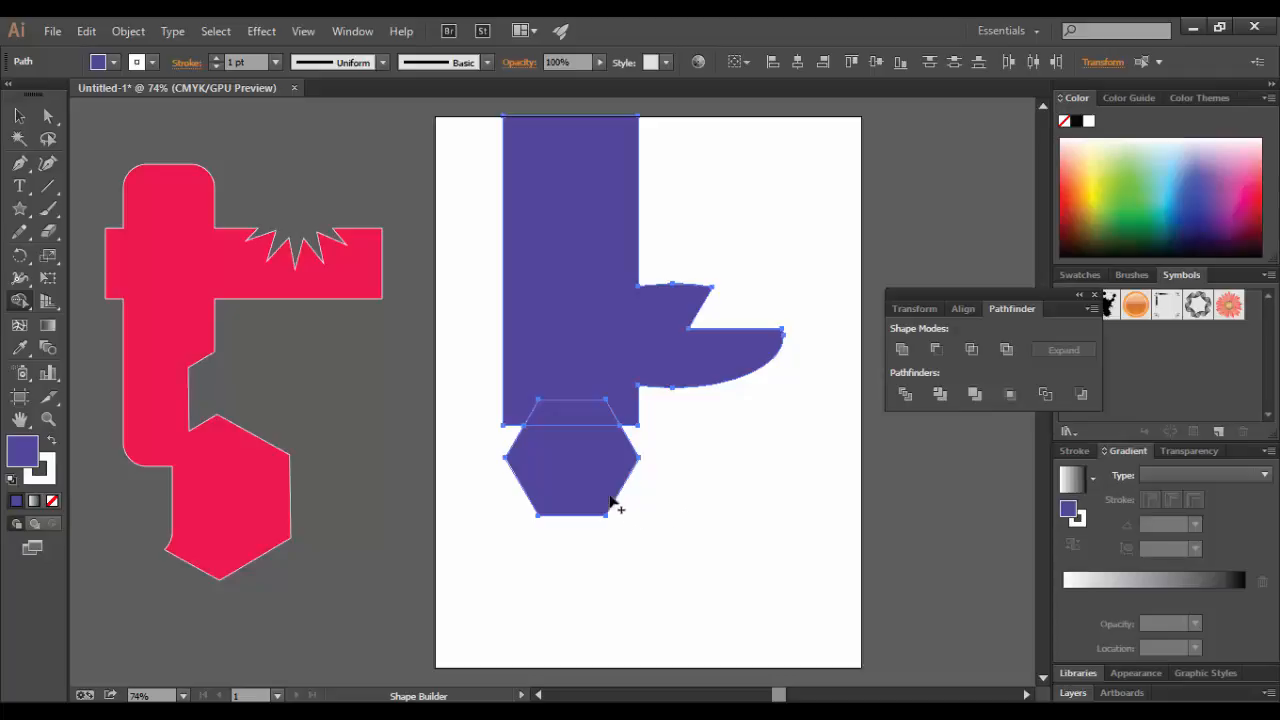
- Remove the overlap between hexagon and rectangle, and try to merge the remaining hexagon piece with the main shape
left_click(572, 420, "alt")
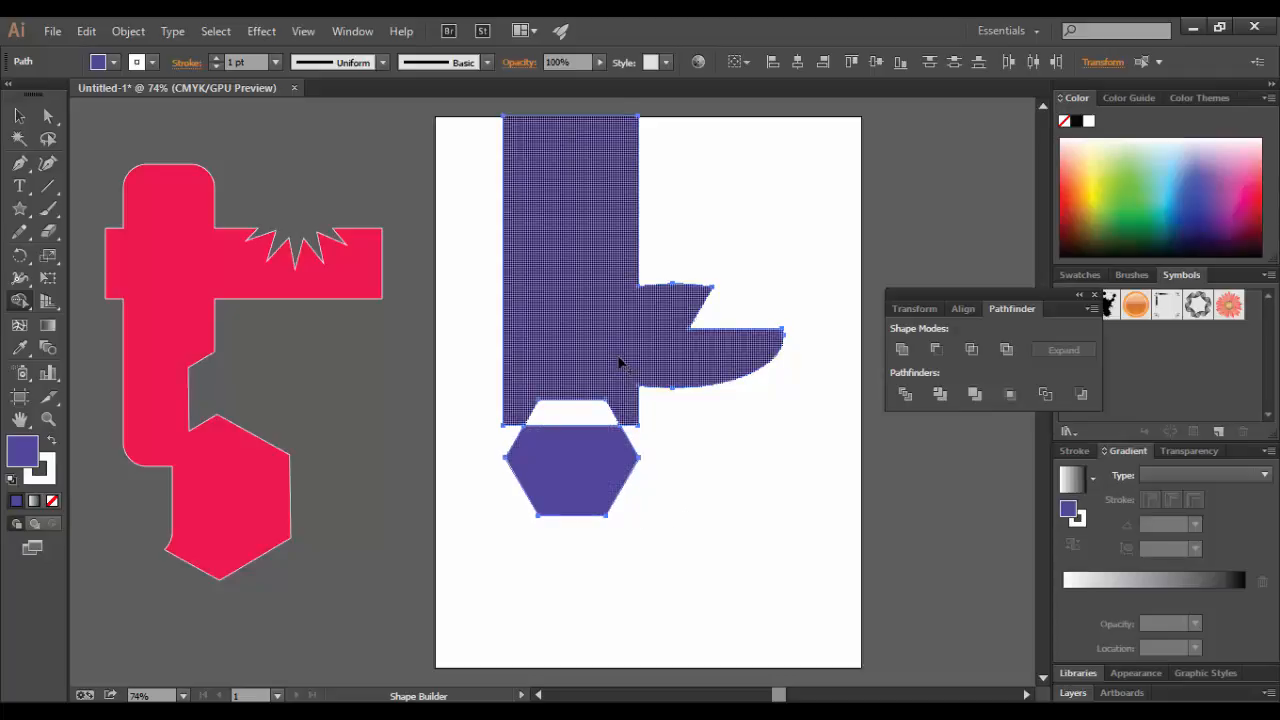
mouse_move(619, 357)
left_mouse_down()
mouse_move(629, 434)
mouse_move(590, 490)
left_mouse_up()
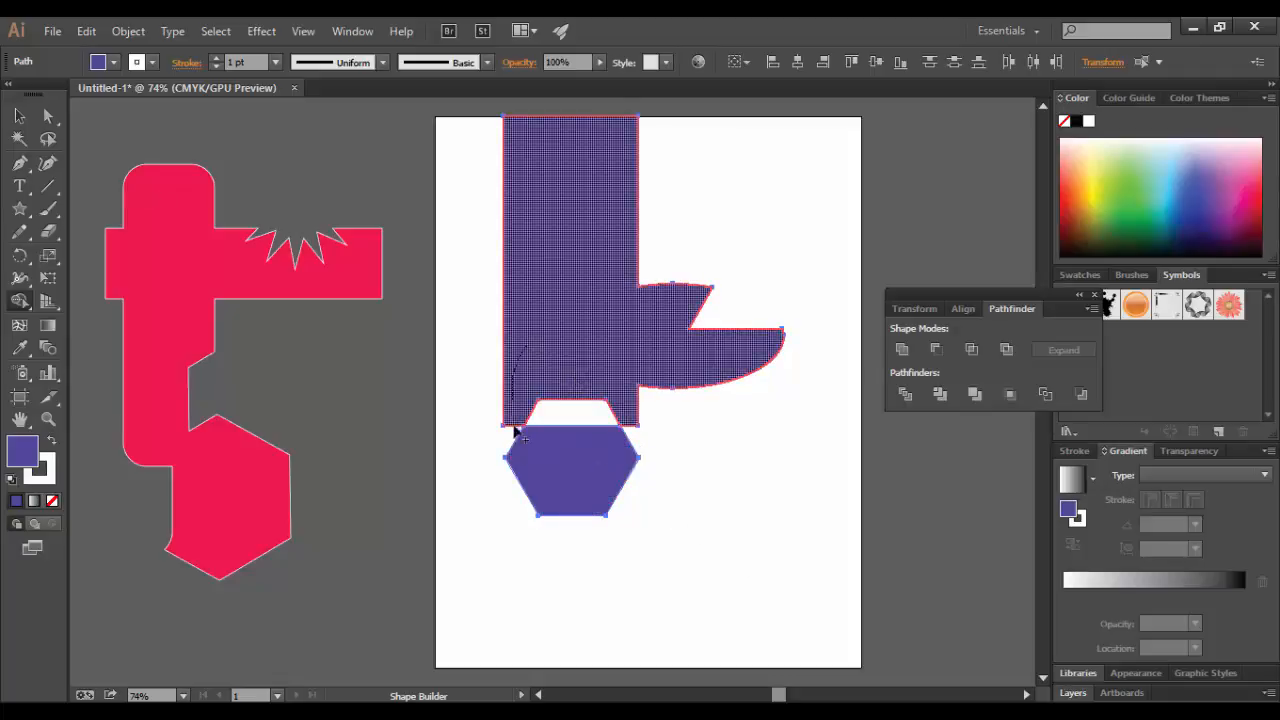
- Shift both shapes to the right on the artboard and place the hexagon piece overlapping the left edge of the main shape
left_click(24, 120)
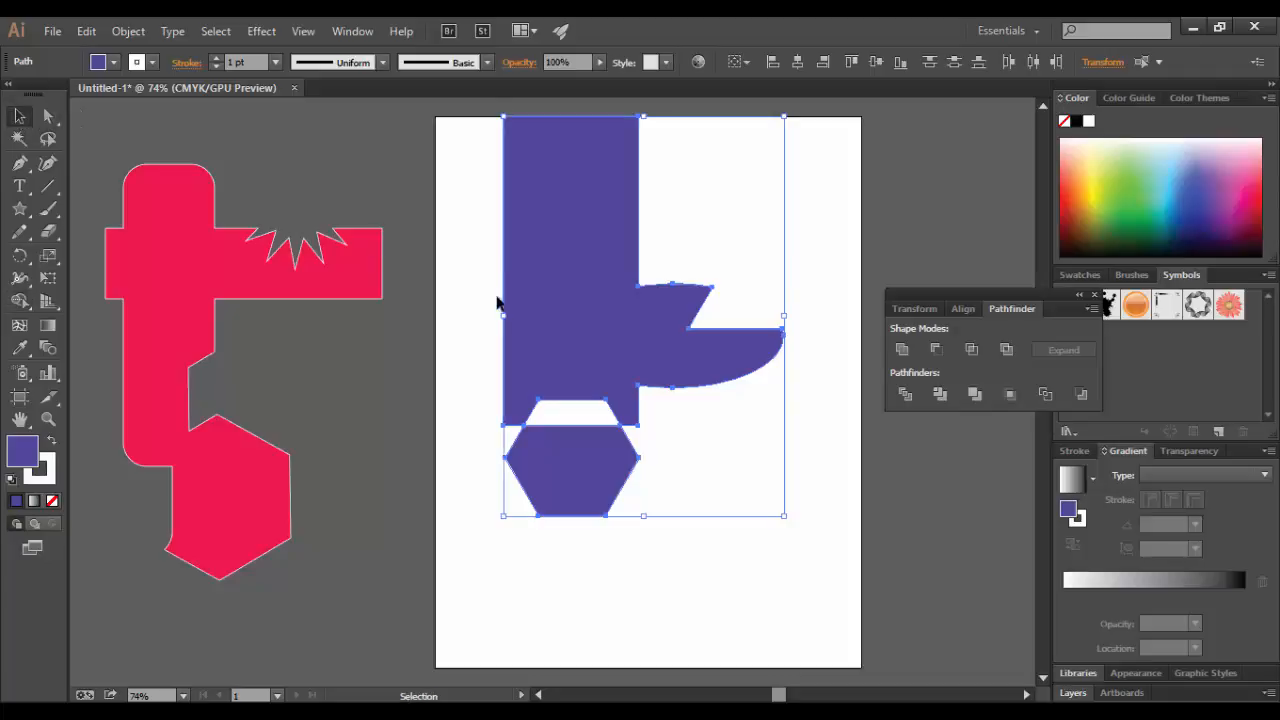
left_click_drag(500, 300, 598, 300)
left_click(543, 454)
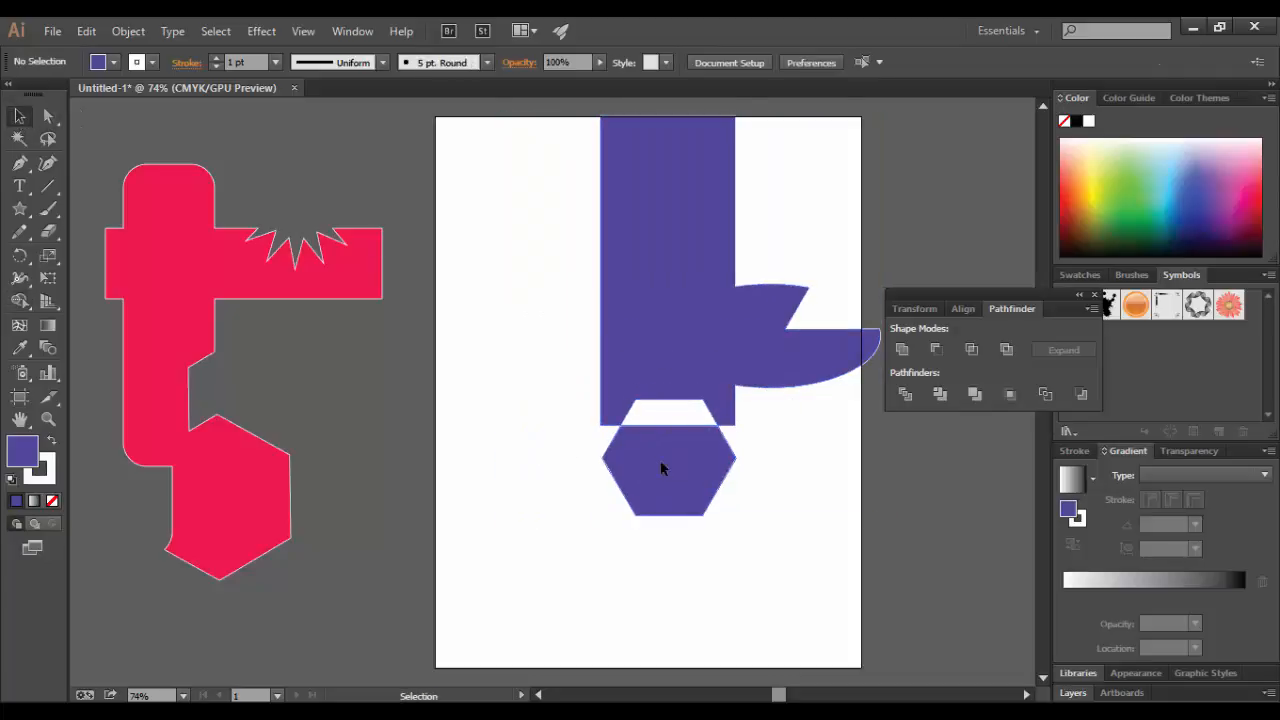
left_click_drag(663, 469, 612, 315)
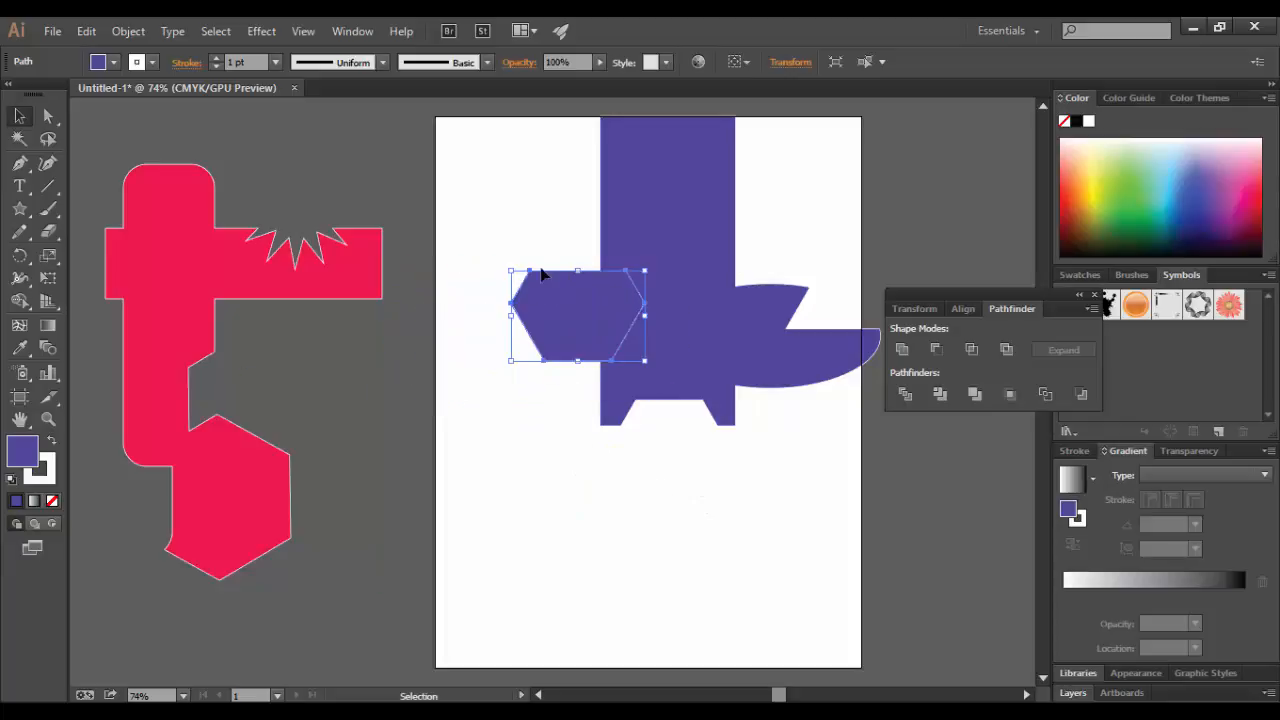
- Merge the hexagon piece with the main shape using the Shape Builder, and move the combined shape to the middle of the artboard
left_click_drag(492, 130, 772, 487)
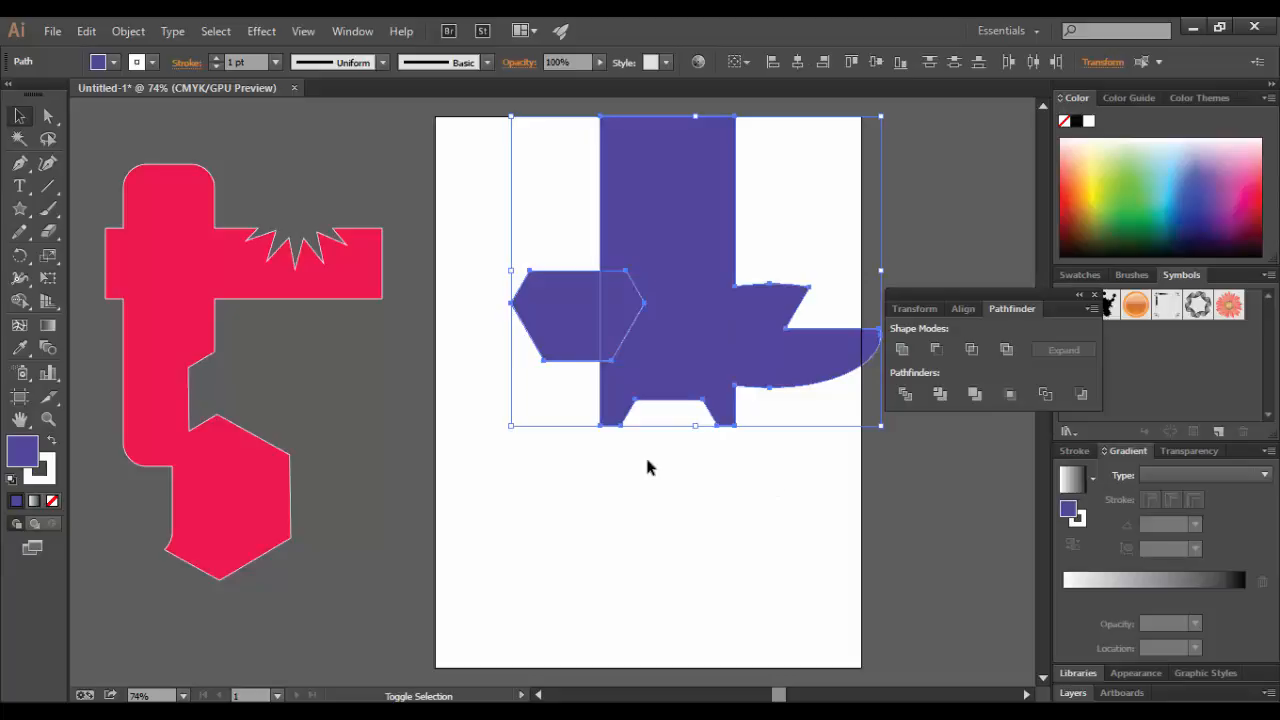
key("shift+m")
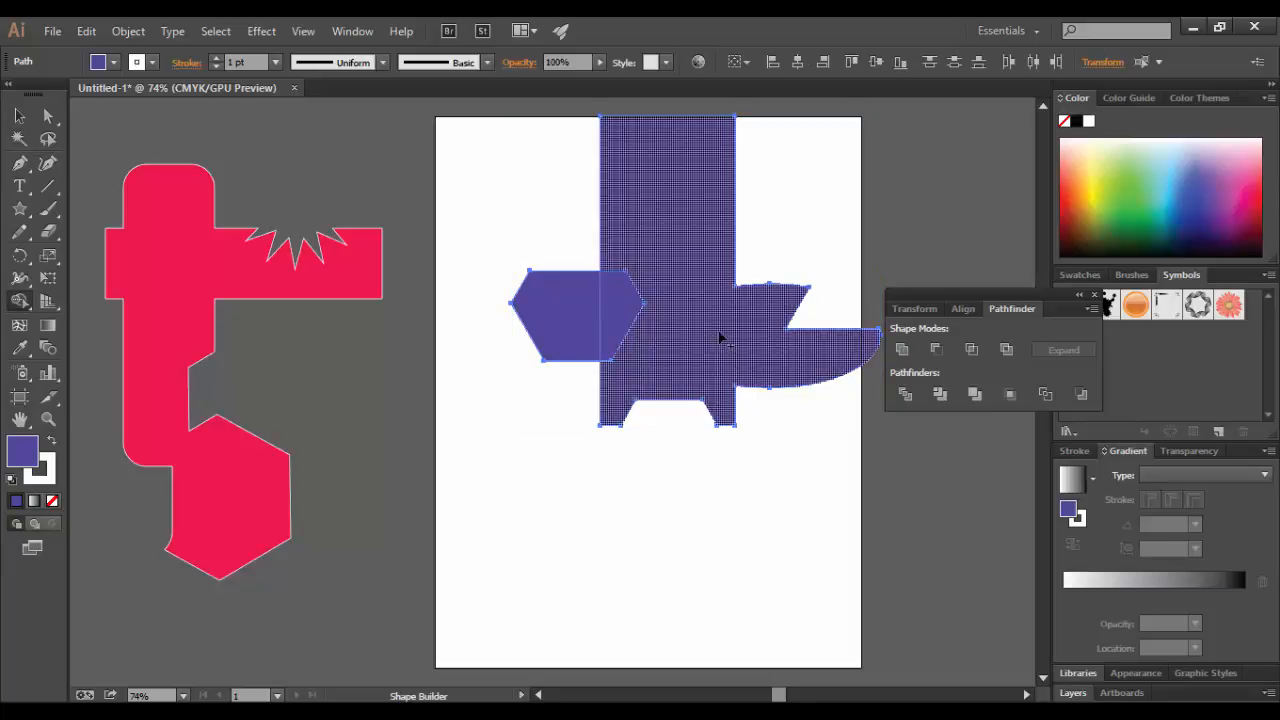
mouse_move(720, 337)
left_mouse_down()
mouse_move(572, 318)
mouse_move(602, 374)
mouse_move(671, 428)
left_mouse_up()
left_click(20, 115)
left_click(838, 596)
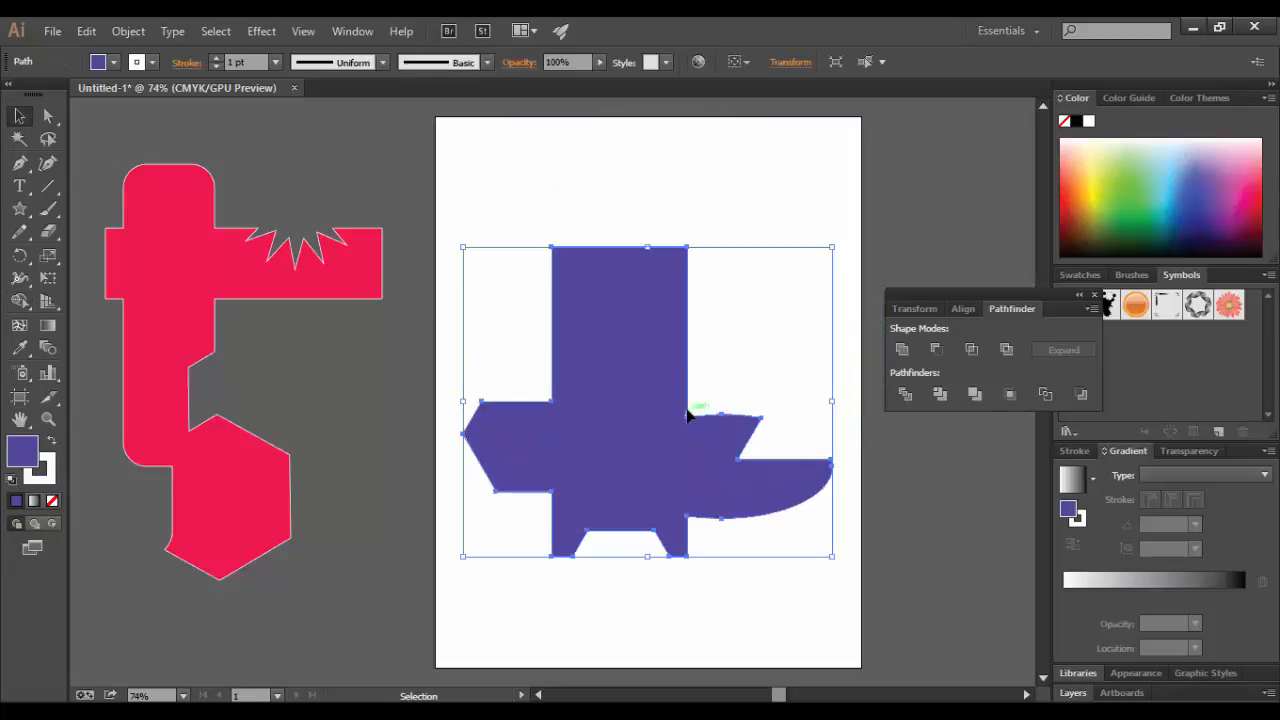
left_click(477, 163)
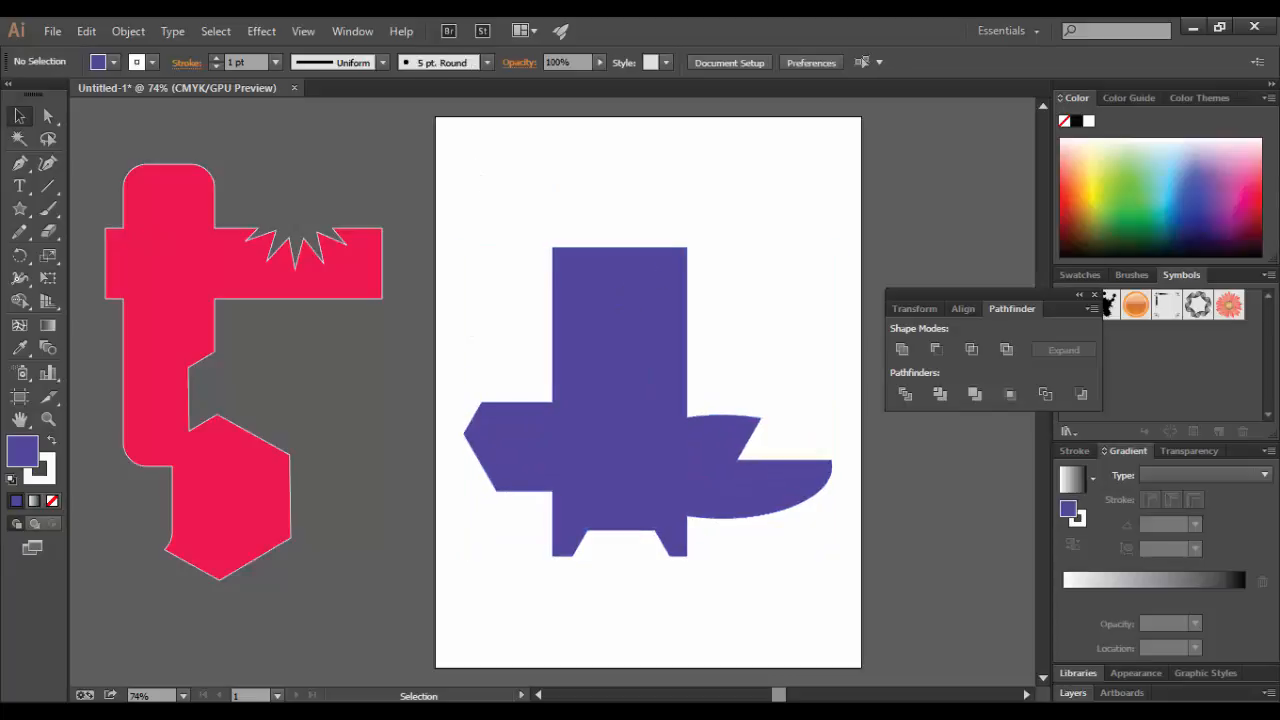
- Draw a narrow vertical rectangle over the upper end of the shape and cut it out with the Shape Builder, leaving two prongs
left_click_drag(19, 208, 76, 209)
left_click_drag(587, 175, 653, 384)
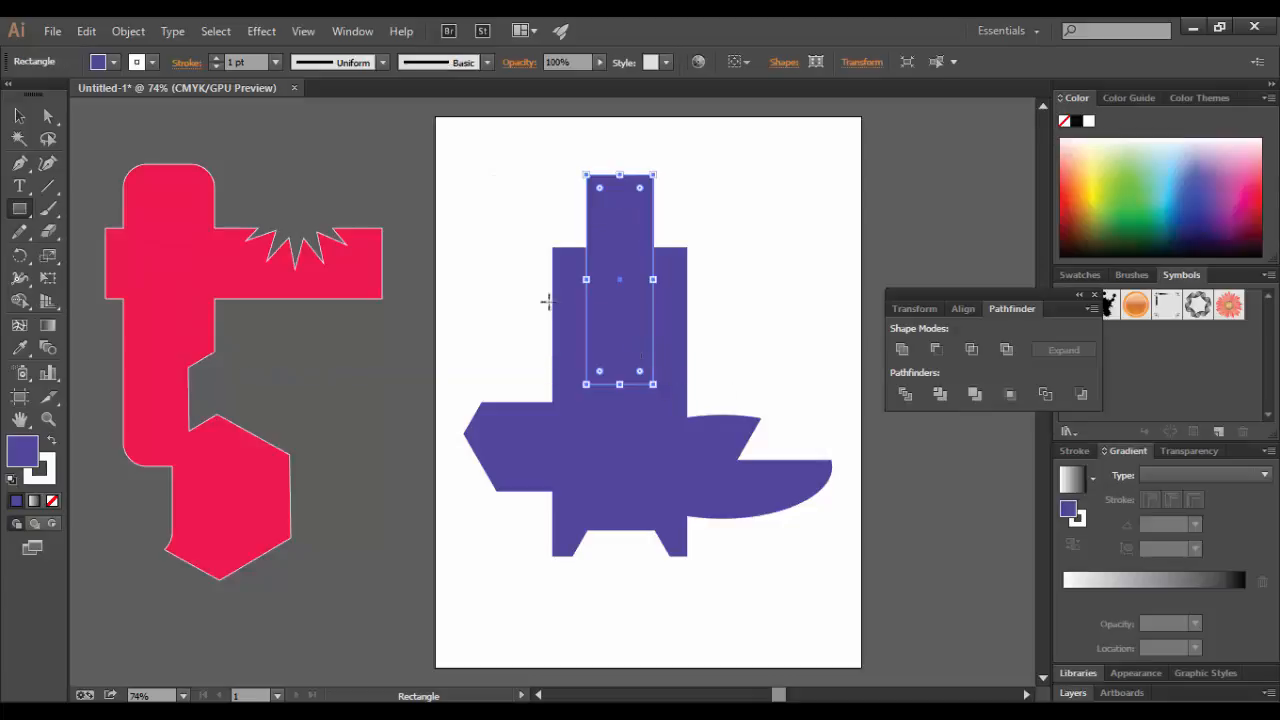
left_click(19, 116)
left_click_drag(523, 122, 773, 592)
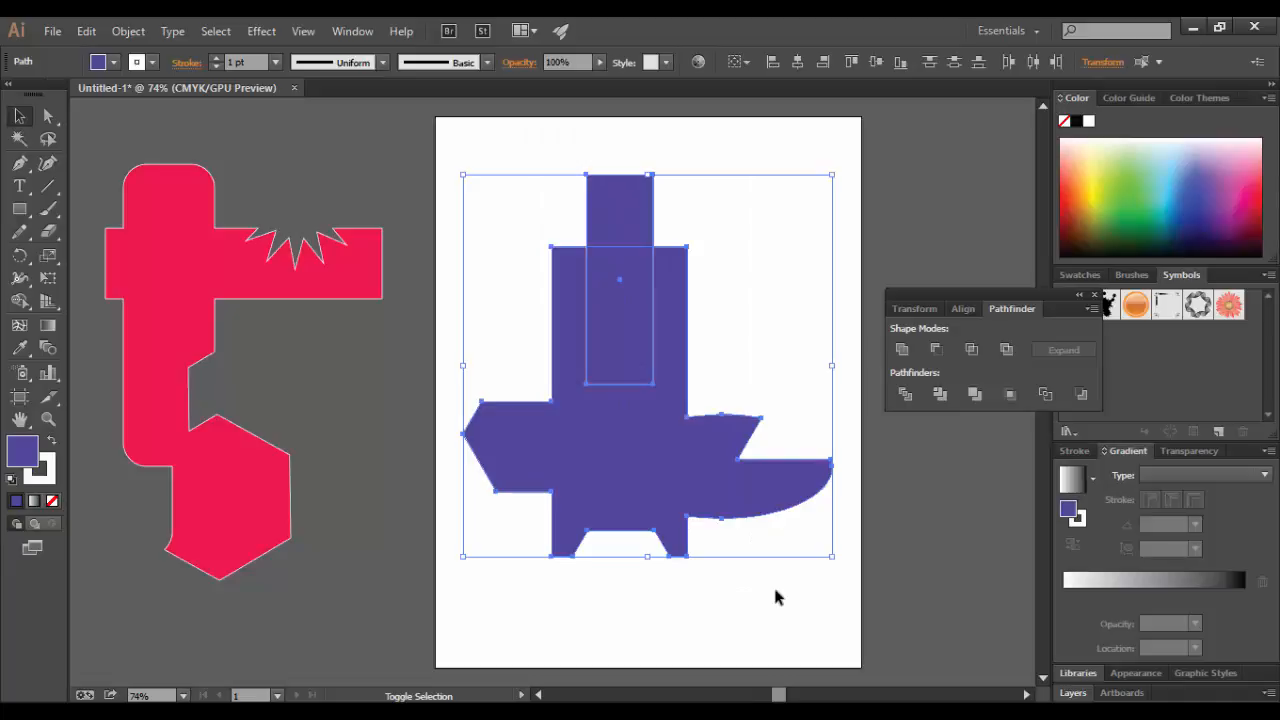
key("shift+m")
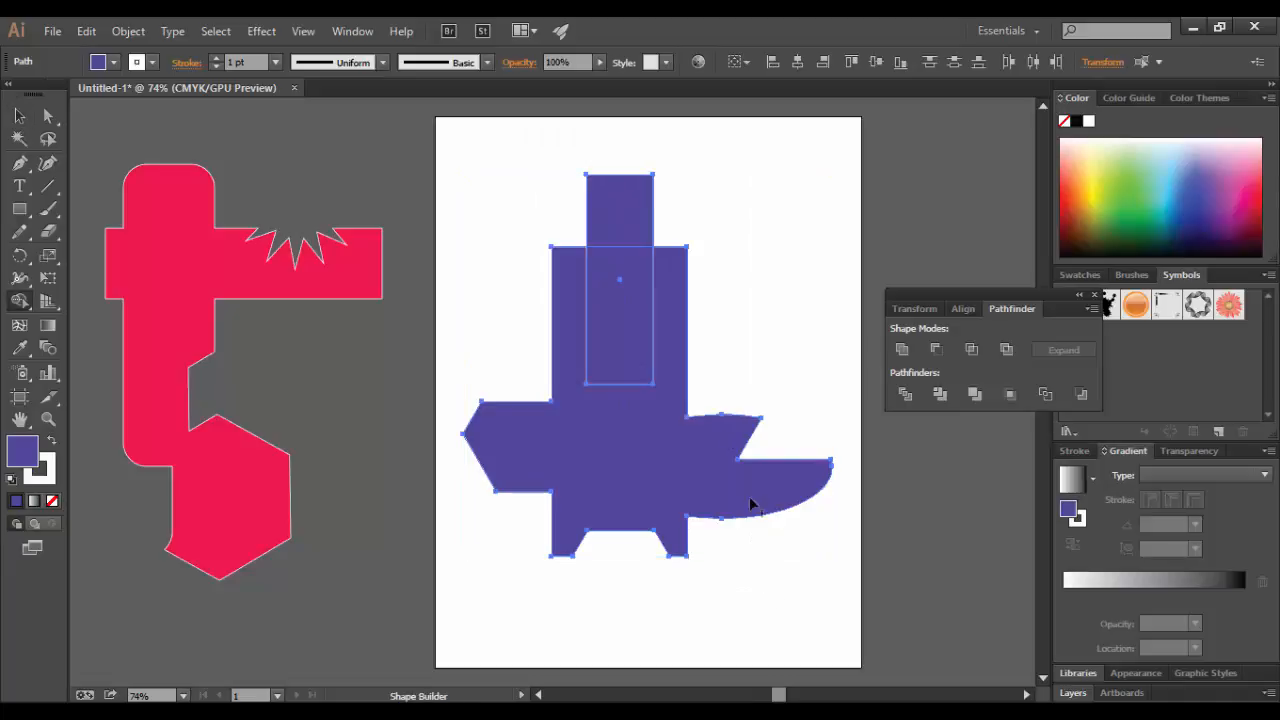
left_click(631, 337, "alt")
left_click(622, 210, "alt")
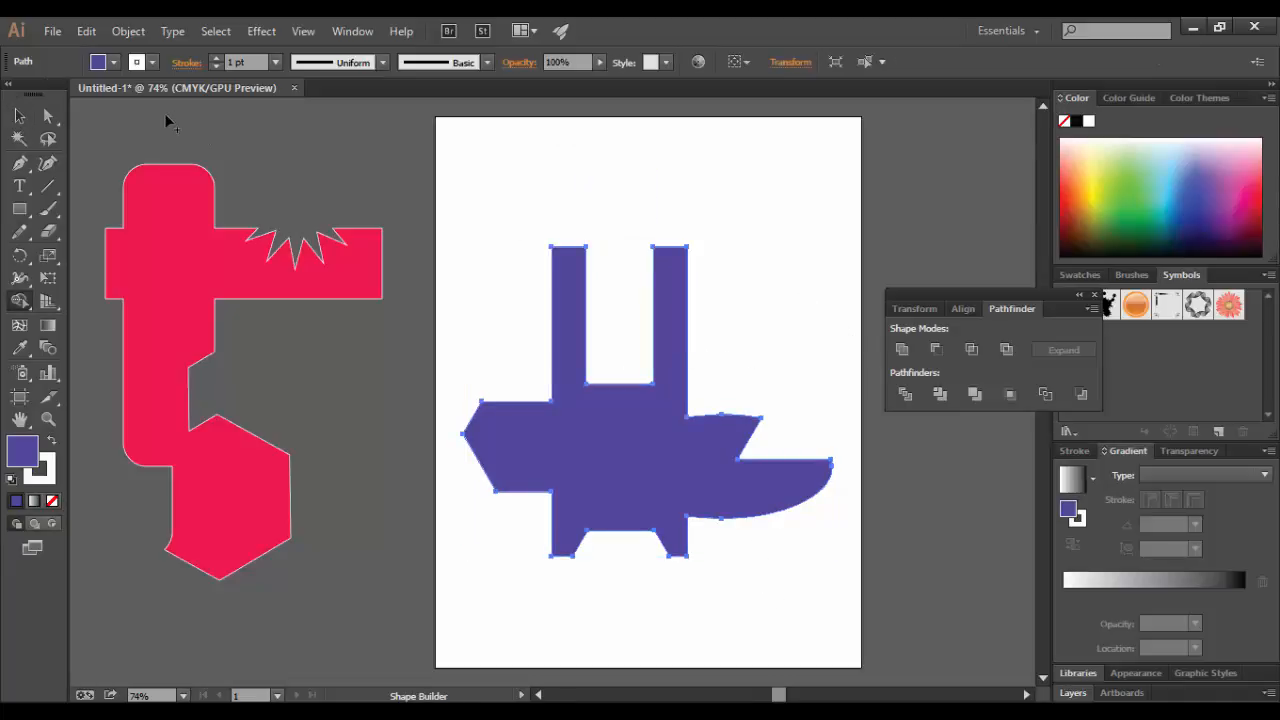
left_click(19, 116)
left_click(543, 294)
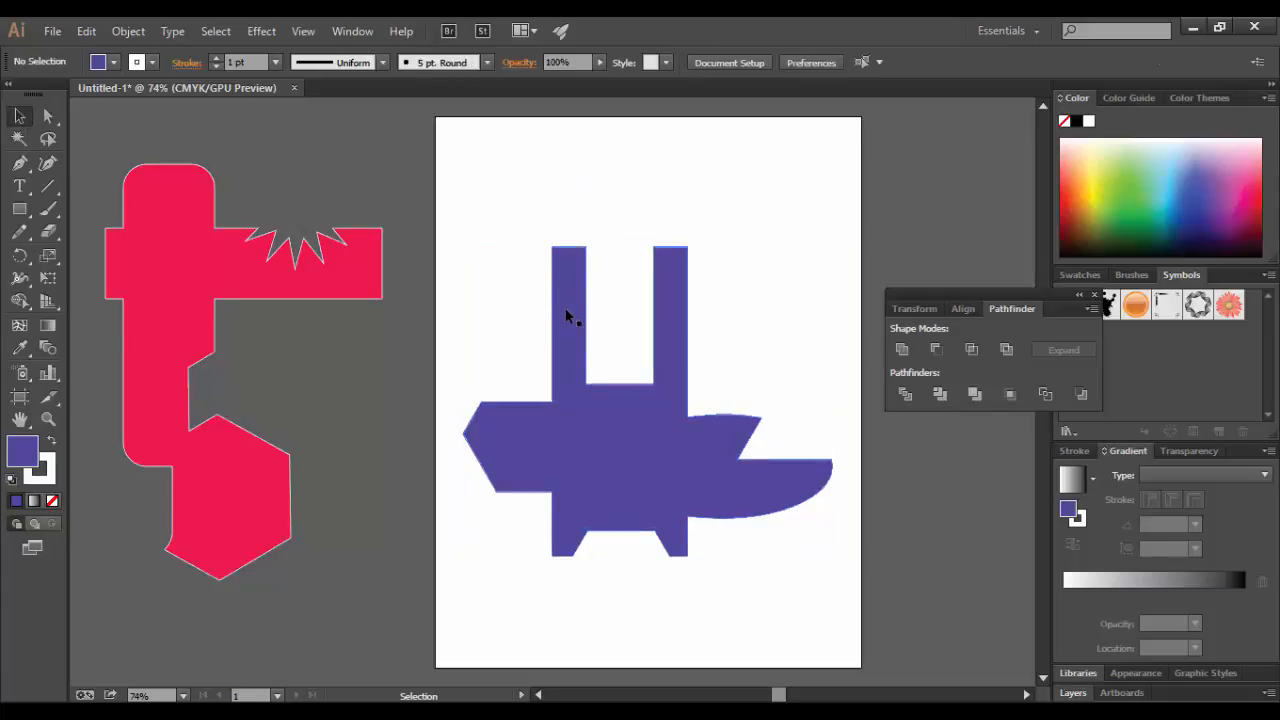
- Pull the right prong's outer tip outward and round the inner top corners of the right and left prongs by about 62 and 64 pt
left_click_drag(565, 309, 560, 291)
left_click(48, 116)
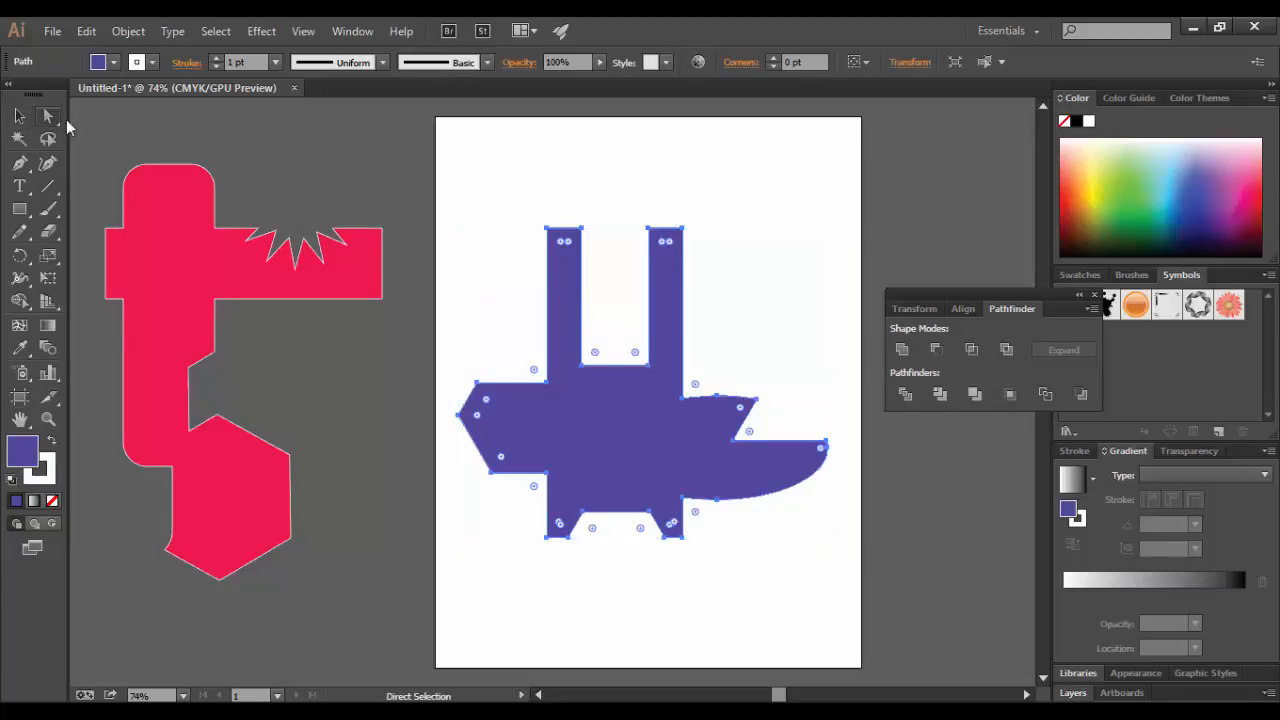
left_click_drag(683, 229, 748, 256)
left_click_drag(648, 229, 703, 303)
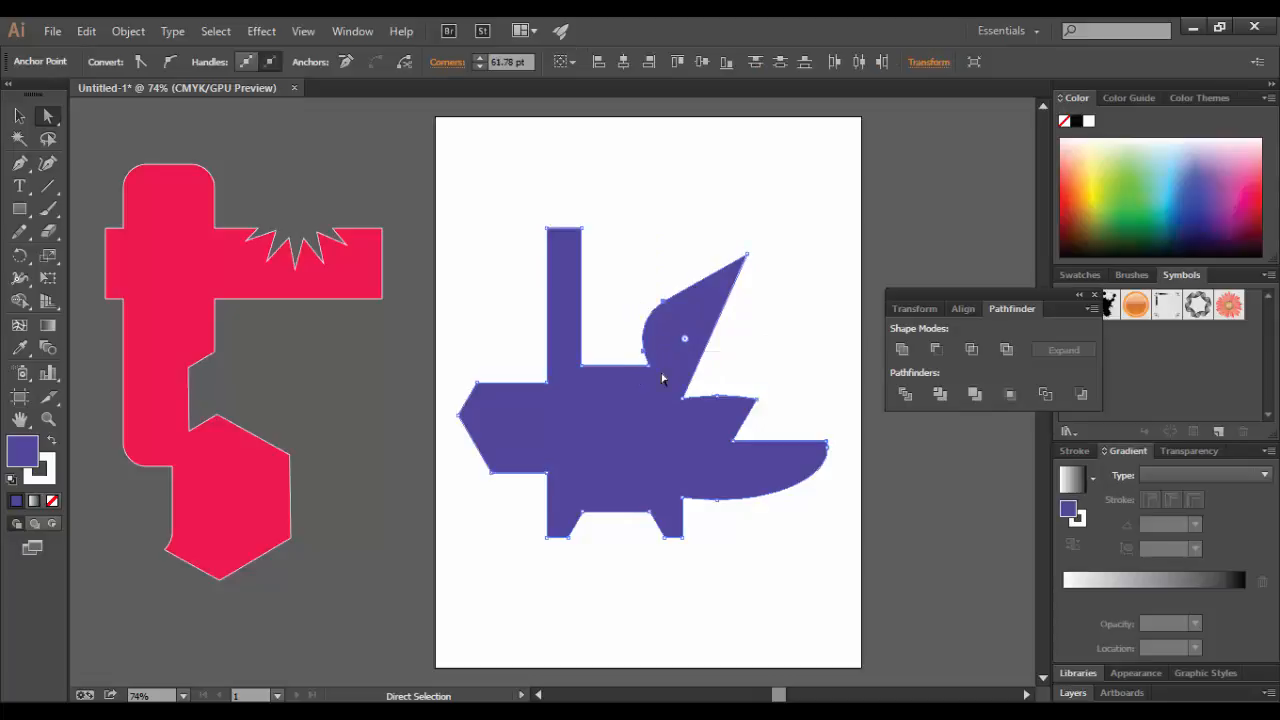
left_click_drag(581, 229, 575, 365)
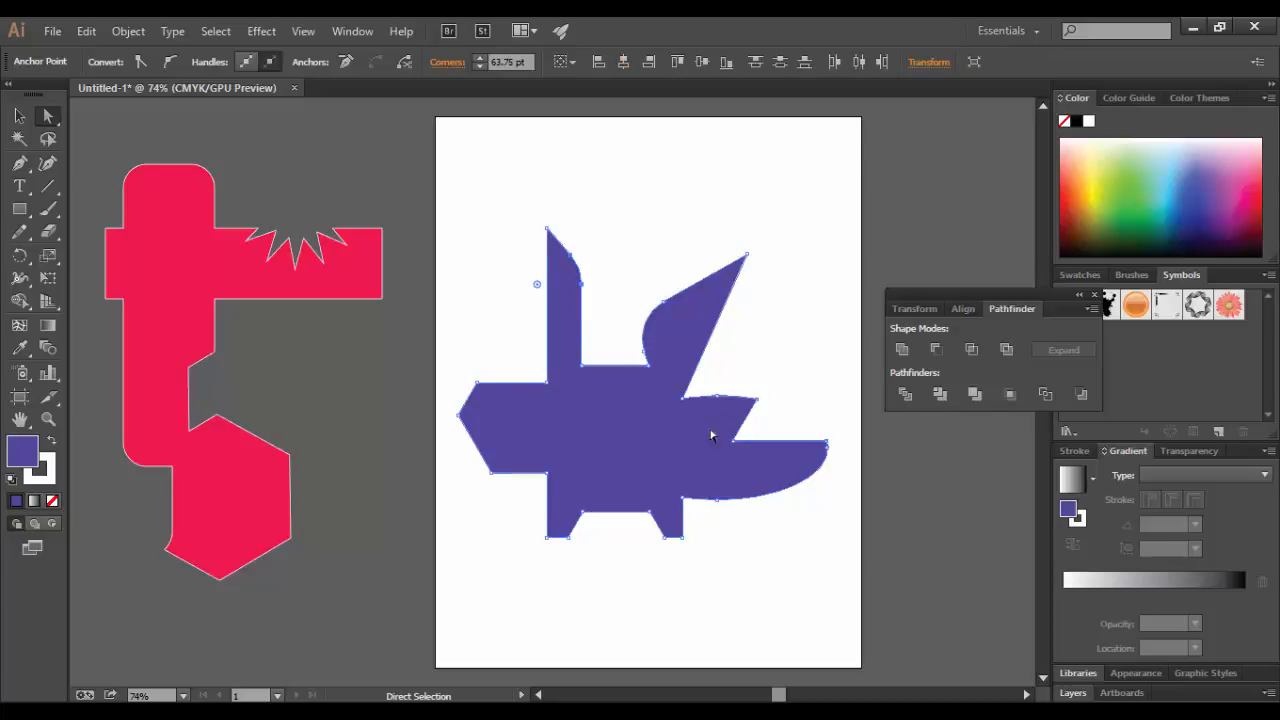
- Move the reshaped figure about 22 pt right and 92 pt up on the artboard and deselect it
key("v")
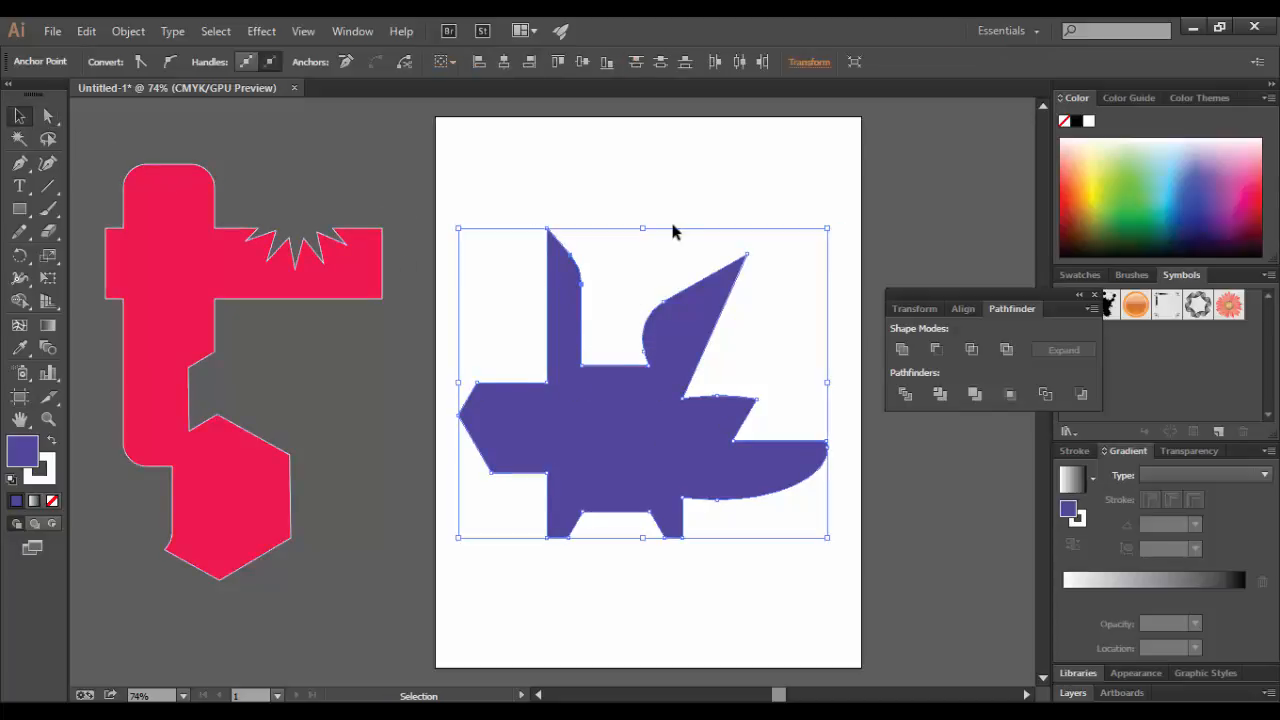
left_click(669, 210)
left_click_drag(646, 420, 661, 356)
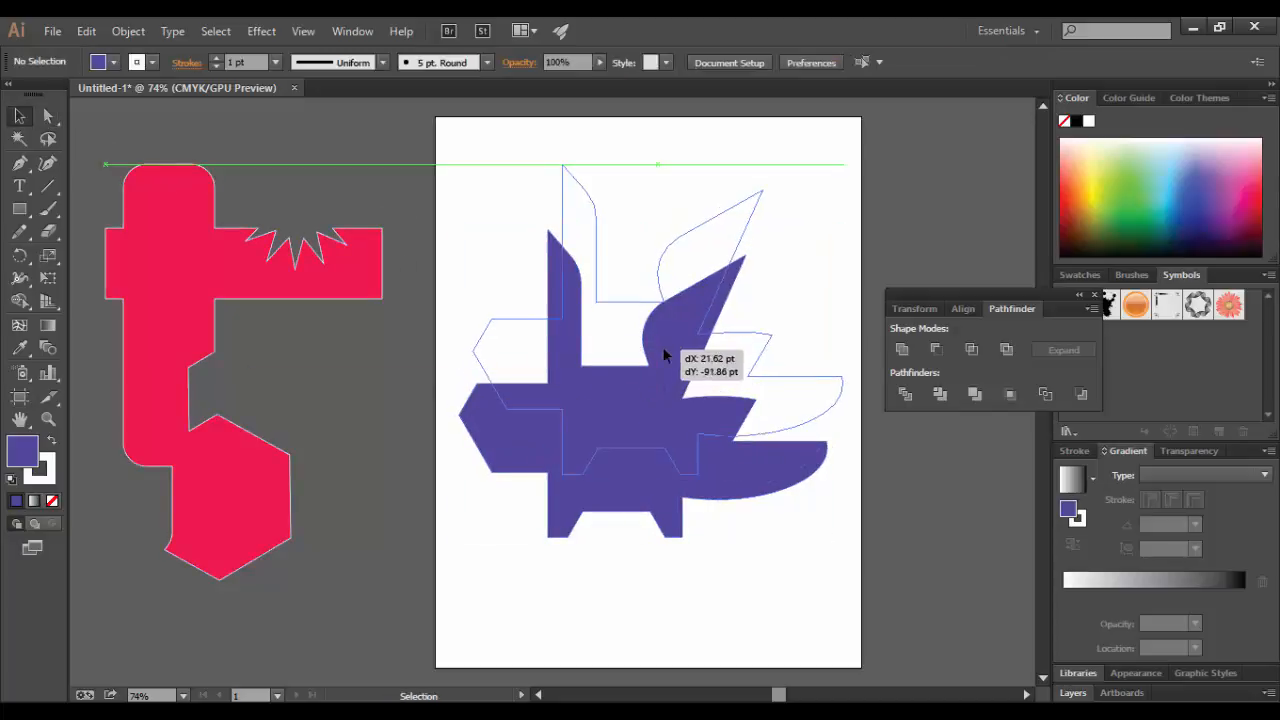
left_click(858, 550)
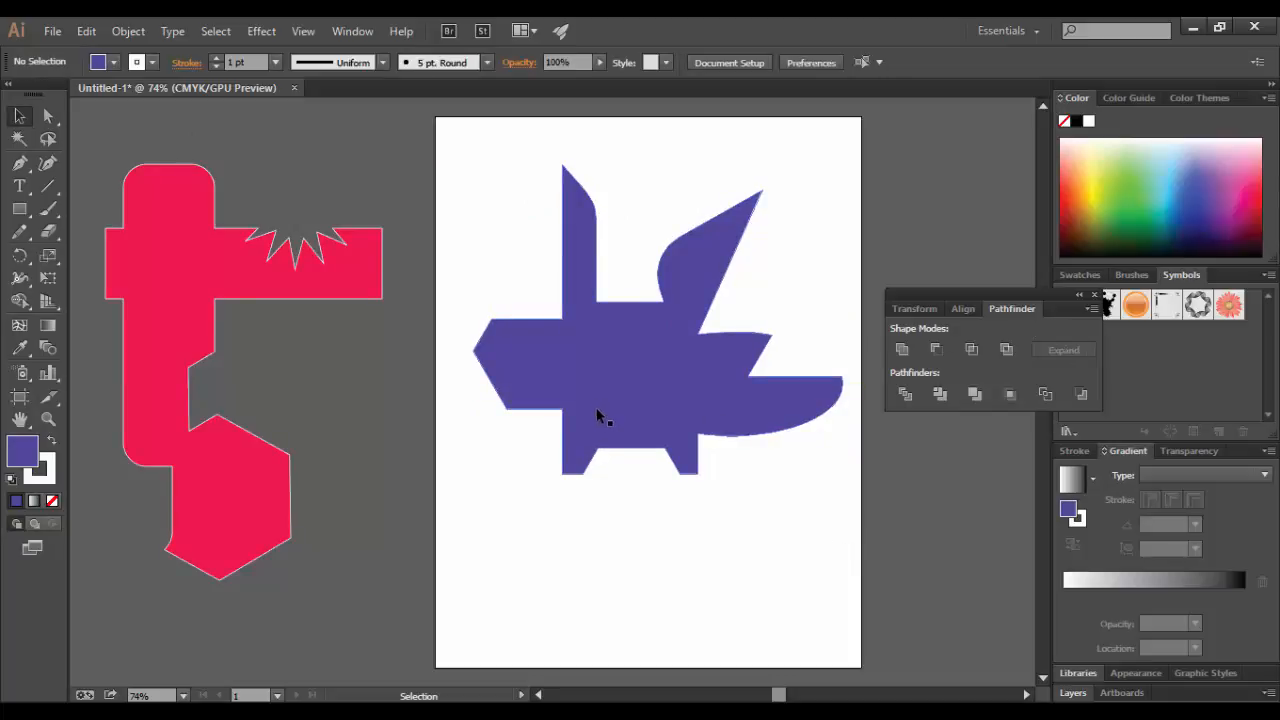